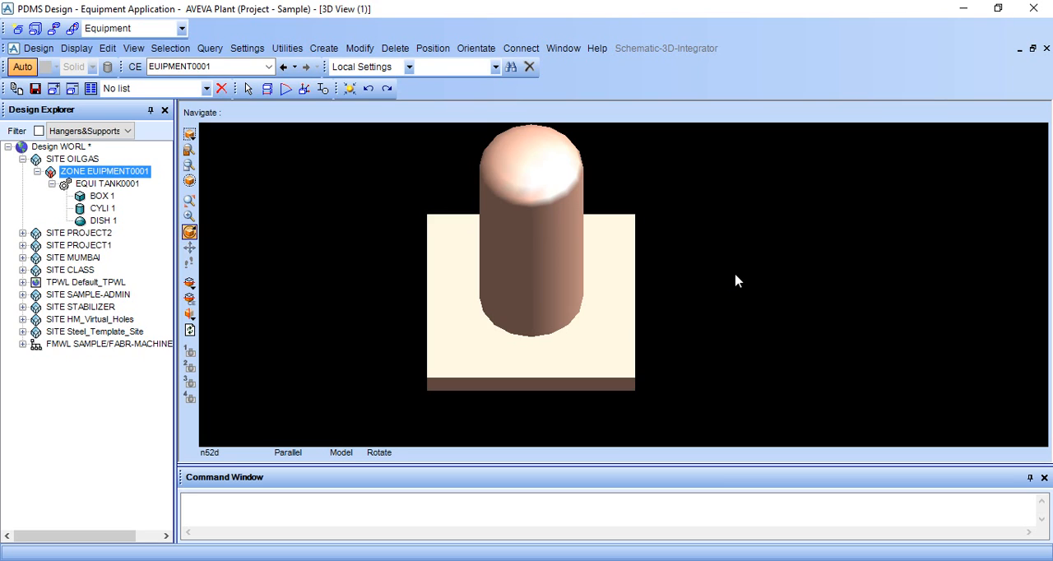
# Select the dish primitive DISH 1 of TANK0001 as the current element
pyautogui.click(573, 163)
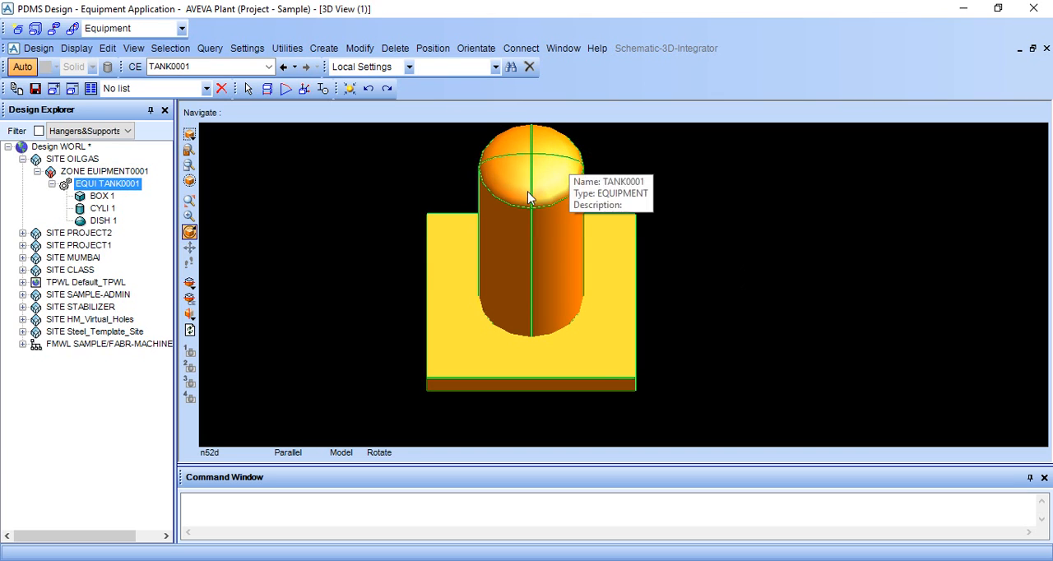
pyautogui.middleClick(539, 150)
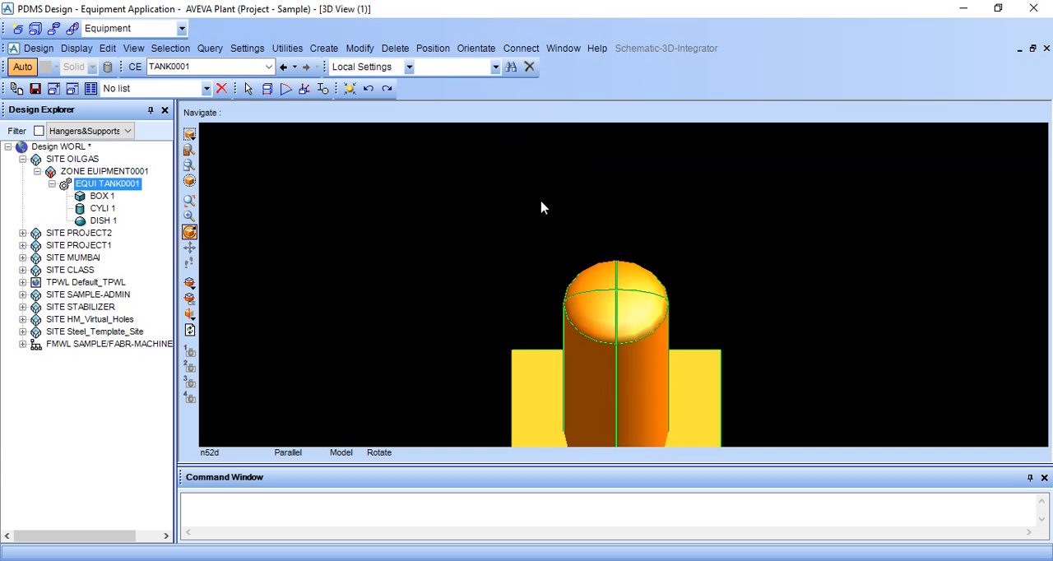
pyautogui.middleClick(634, 309)
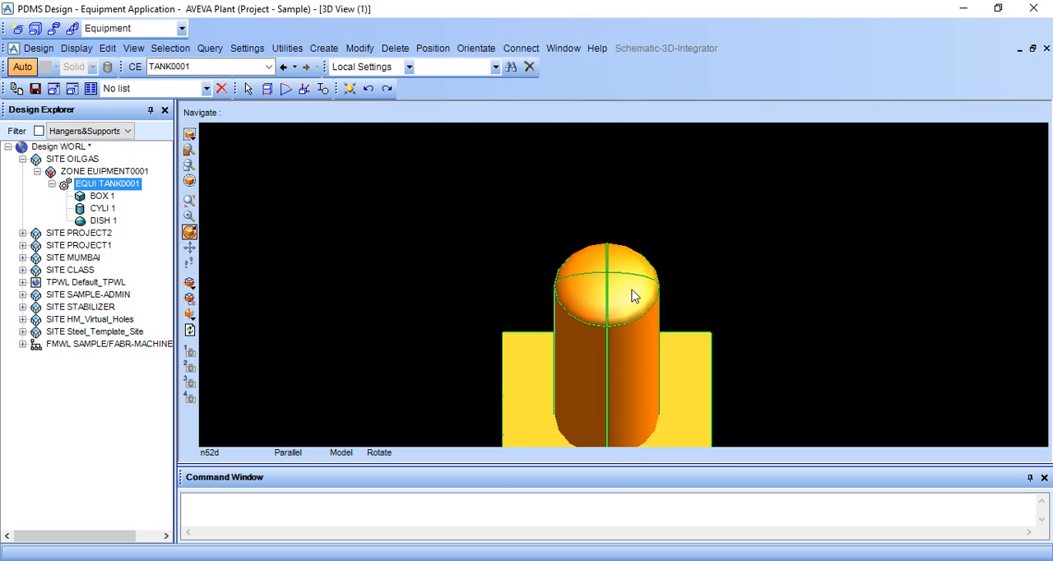
pyautogui.click(102, 221)
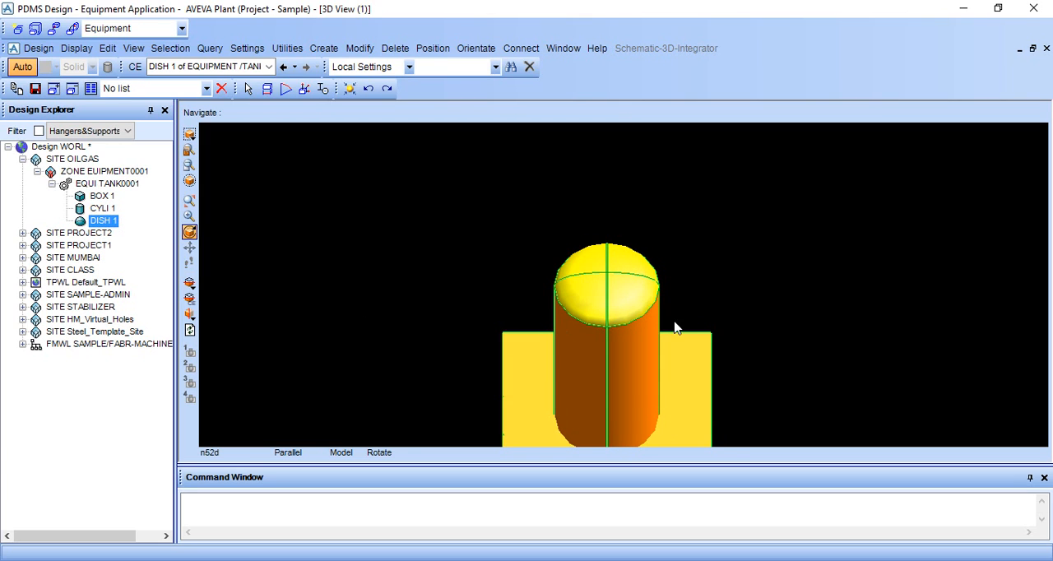
pyautogui.middleClick(674, 328)
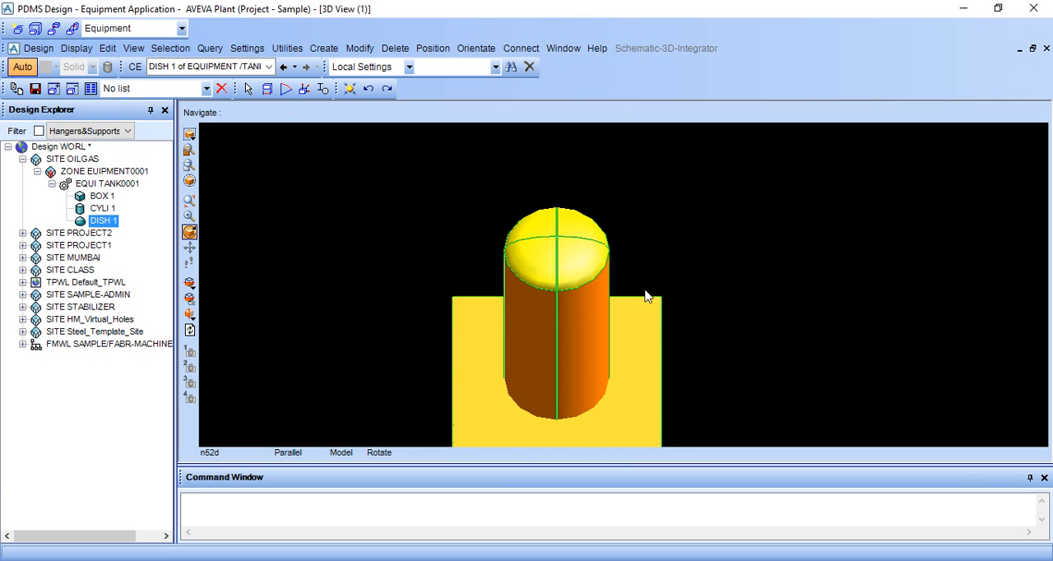
pyautogui.click(323, 48)
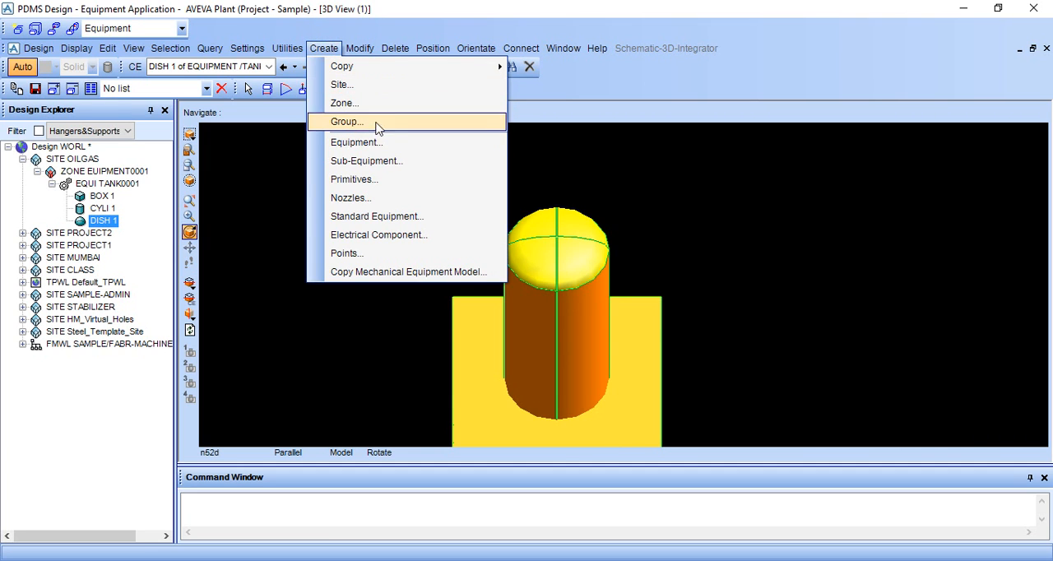
pyautogui.moveTo(434, 49)
pyautogui.moveTo(500, 104)
pyautogui.click(560, 140)
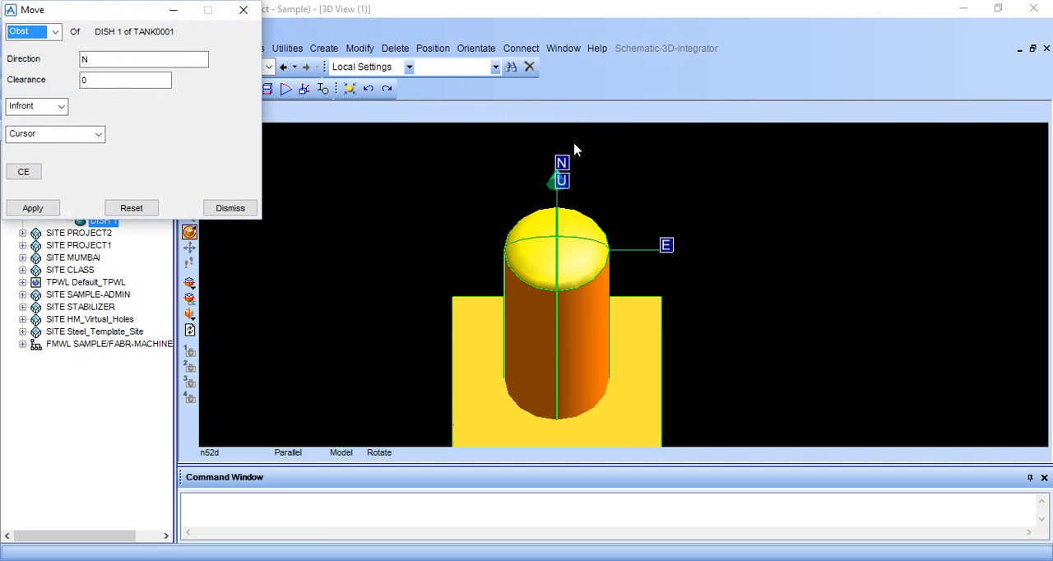
# Set the 3D view to plan north and show the tank in wireframe, closing the Move form
pyautogui.rightClick(786, 183)
pyautogui.moveTo(832, 319)
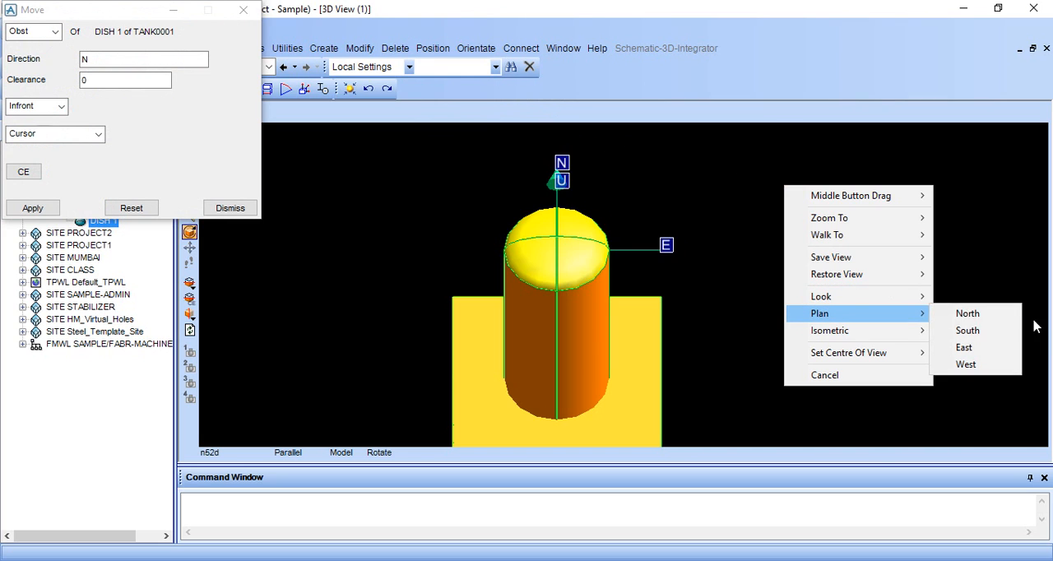
pyautogui.click(991, 316)
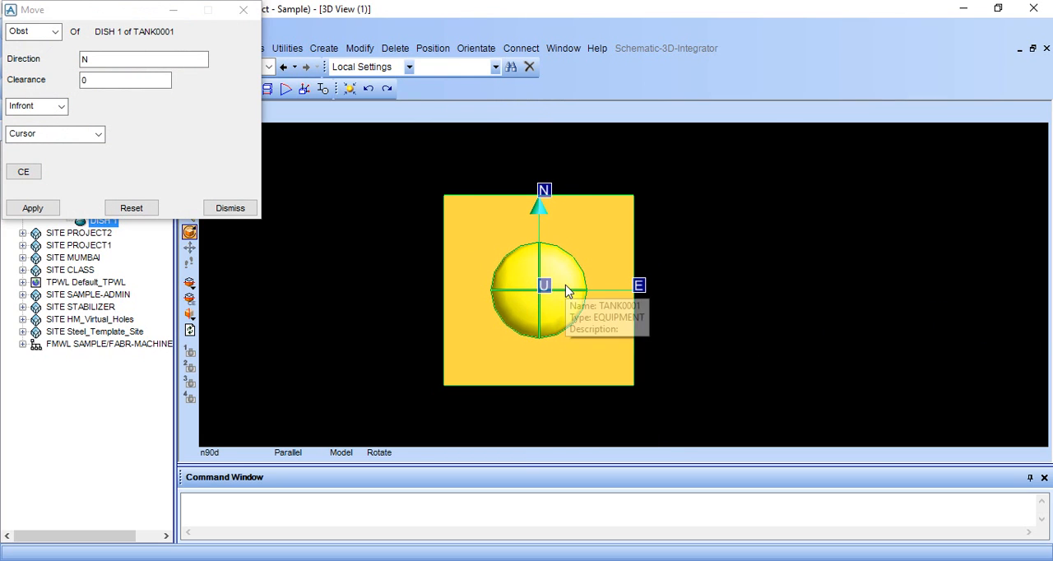
pyautogui.press('F8')
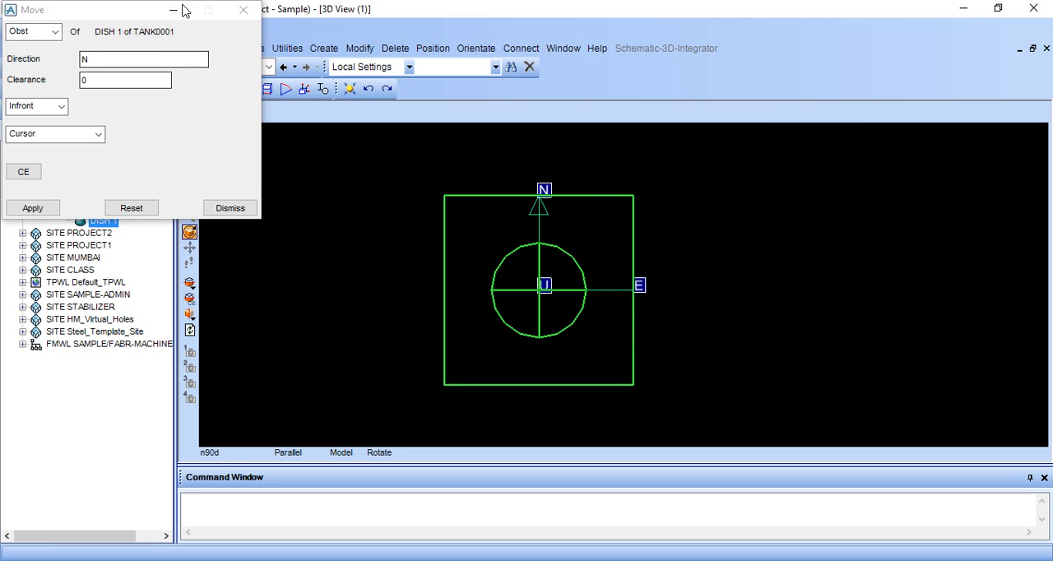
pyautogui.click(242, 10)
# Start a new nozzle on TANK0001 with specification #300.R.F, generic type Ansi_flanged and nominal bore 100
pyautogui.click(323, 47)
pyautogui.click(403, 199)
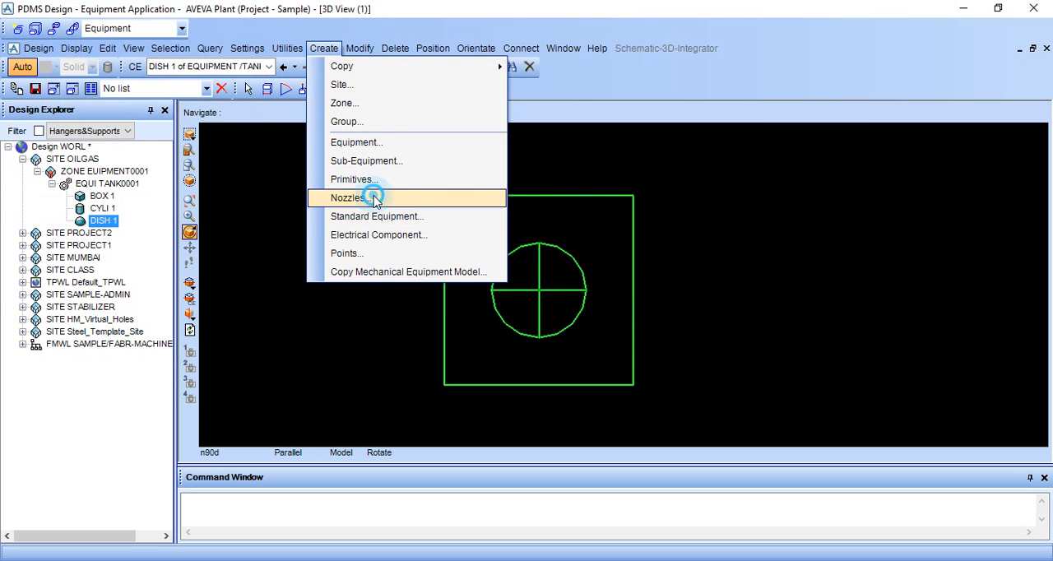
pyautogui.click(85, 62)
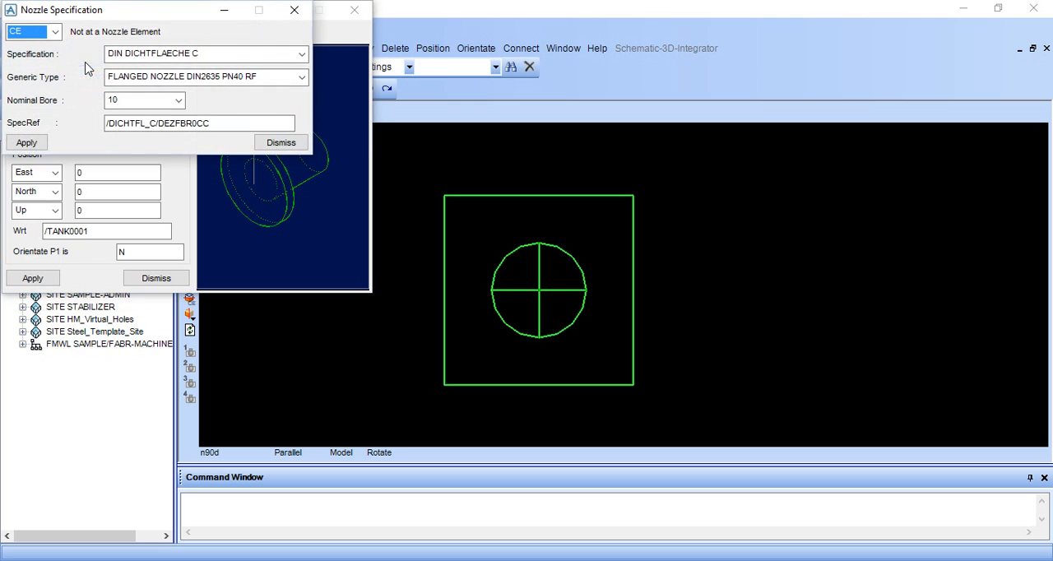
pyautogui.click(239, 54)
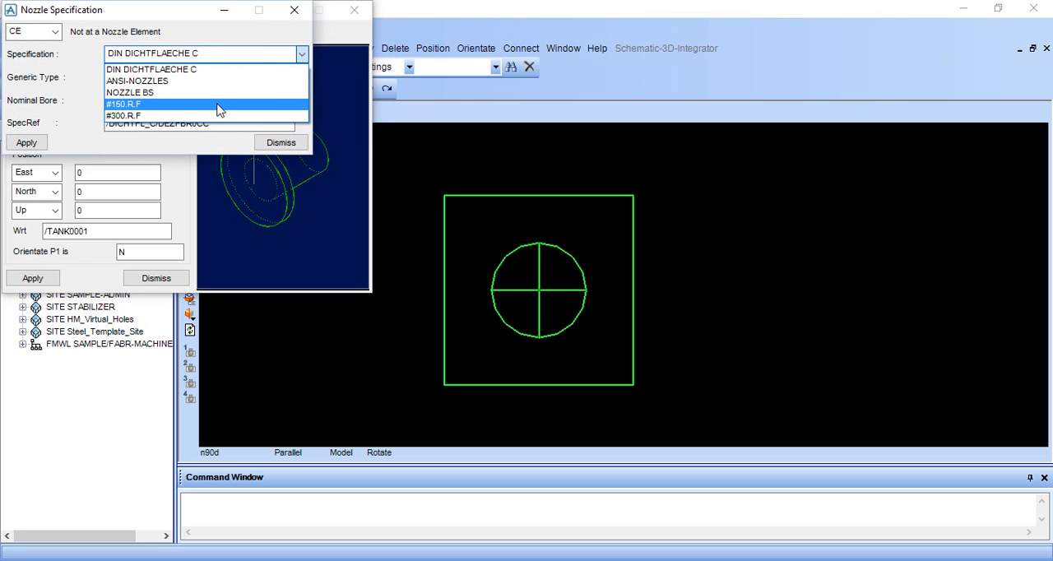
pyautogui.click(206, 115)
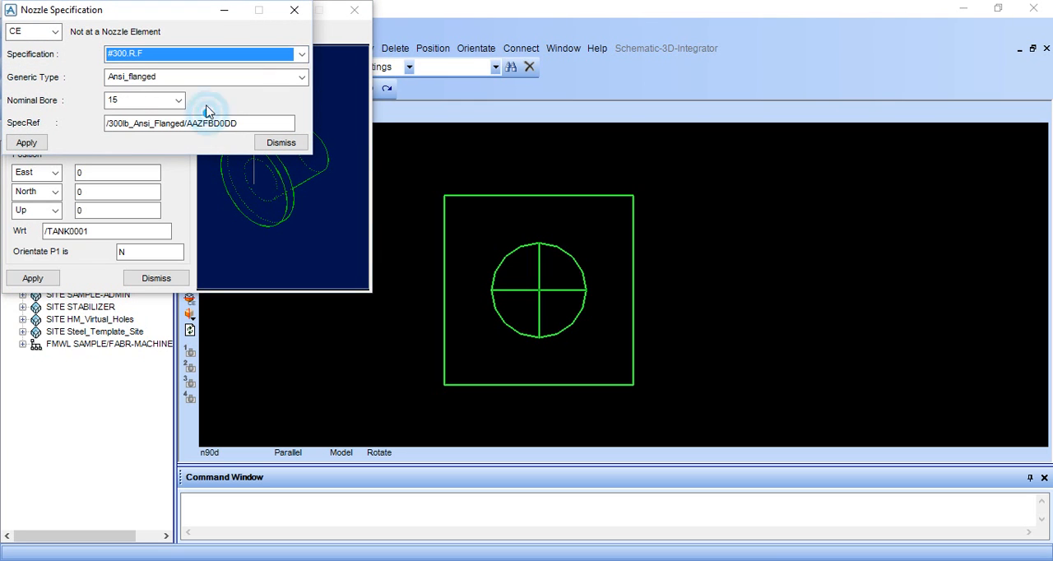
pyautogui.click(178, 100)
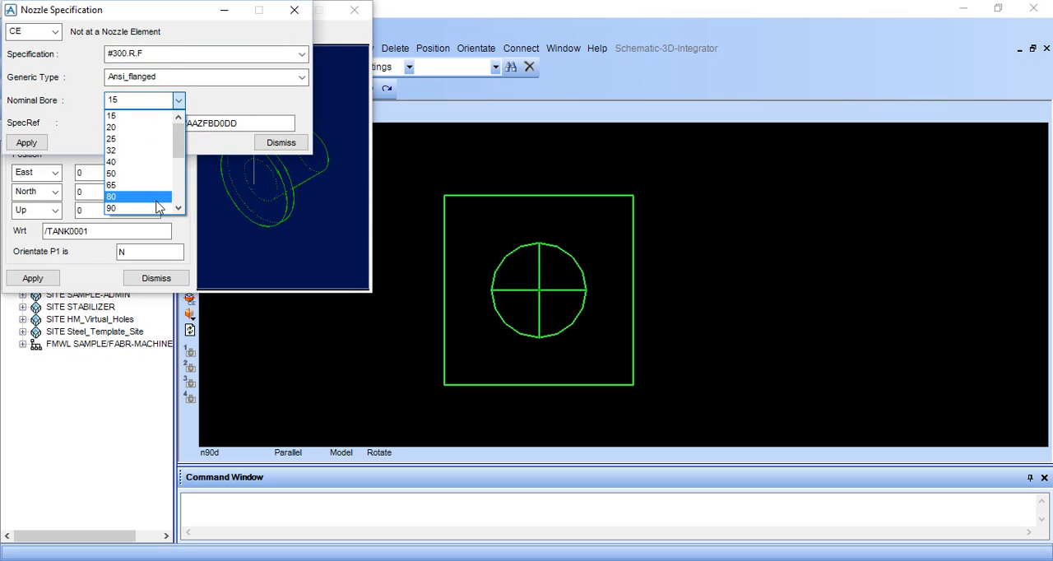
pyautogui.scroll(-3, 160, 197)
pyautogui.scroll(1, 159, 144)
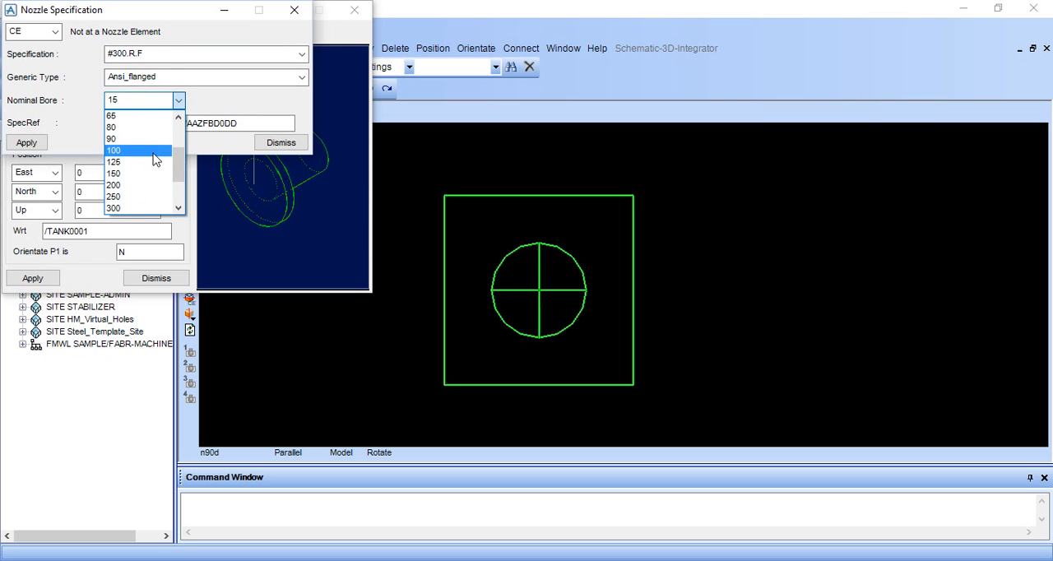
pyautogui.click(155, 154)
pyautogui.click(27, 143)
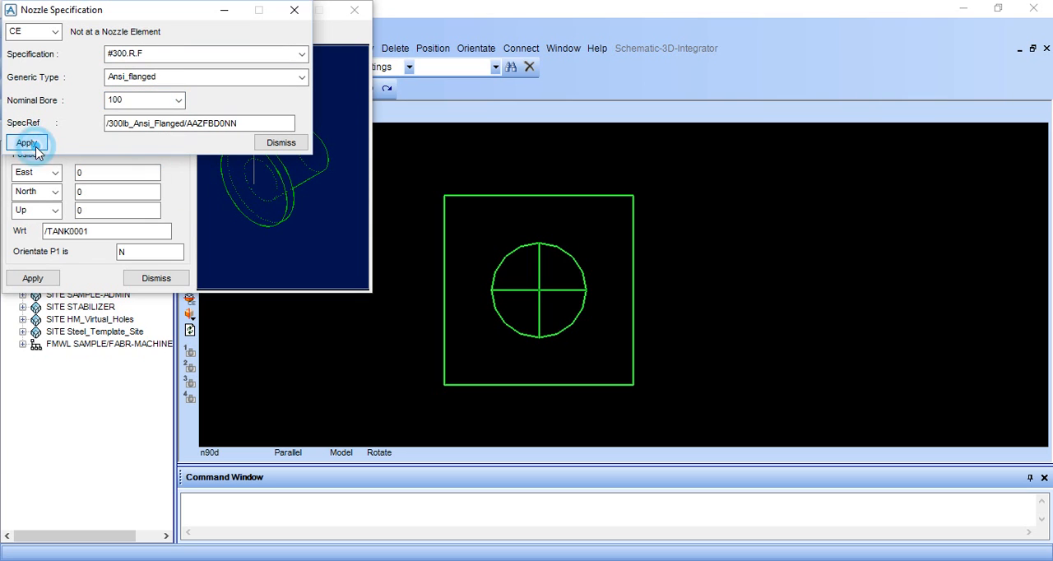
pyautogui.click(280, 148)
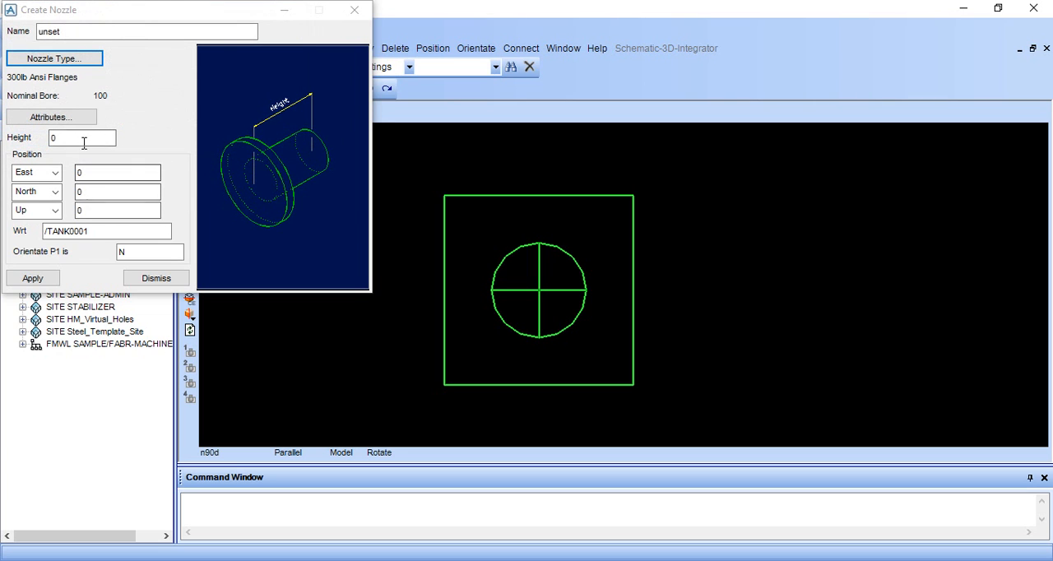
# Set the new nozzle's height to 150
pyautogui.click(86, 137)
pyautogui.press('BackSpace')
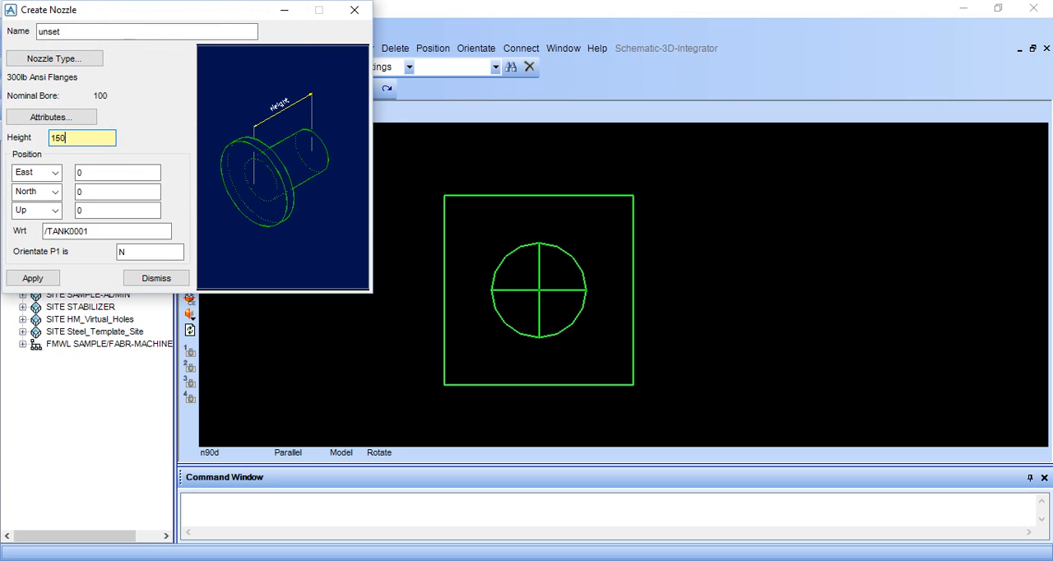
pyautogui.click(136, 252)
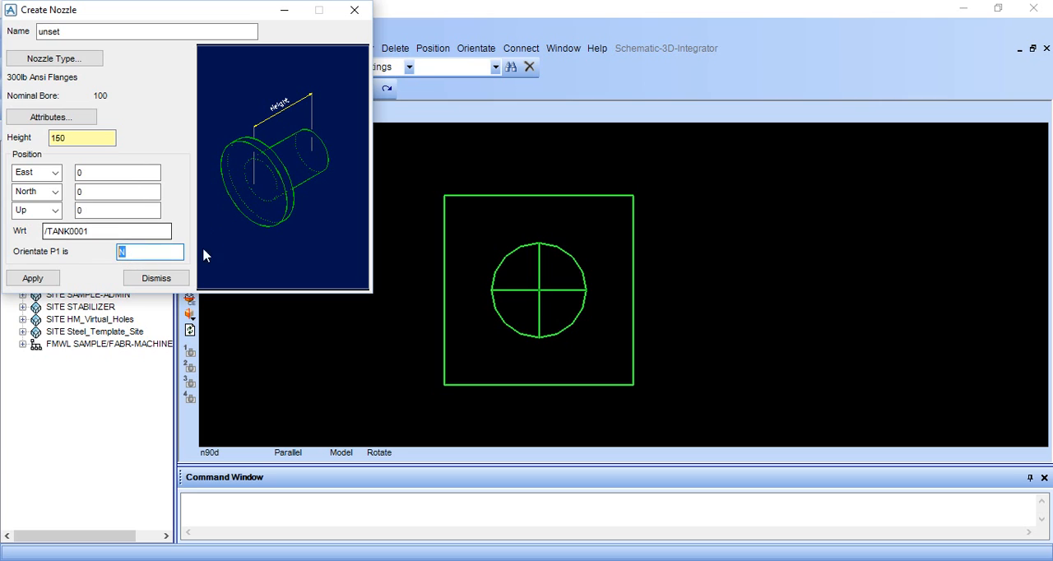
# Turn on the direction axes in the 3D view with the command AXES ON
pyautogui.click(254, 507)
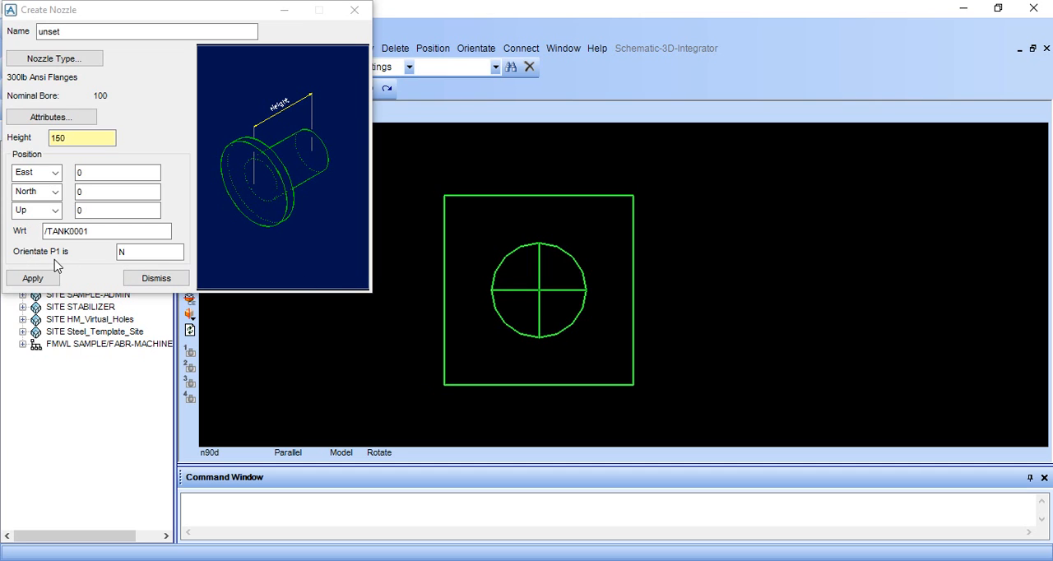
pyautogui.click(226, 501)
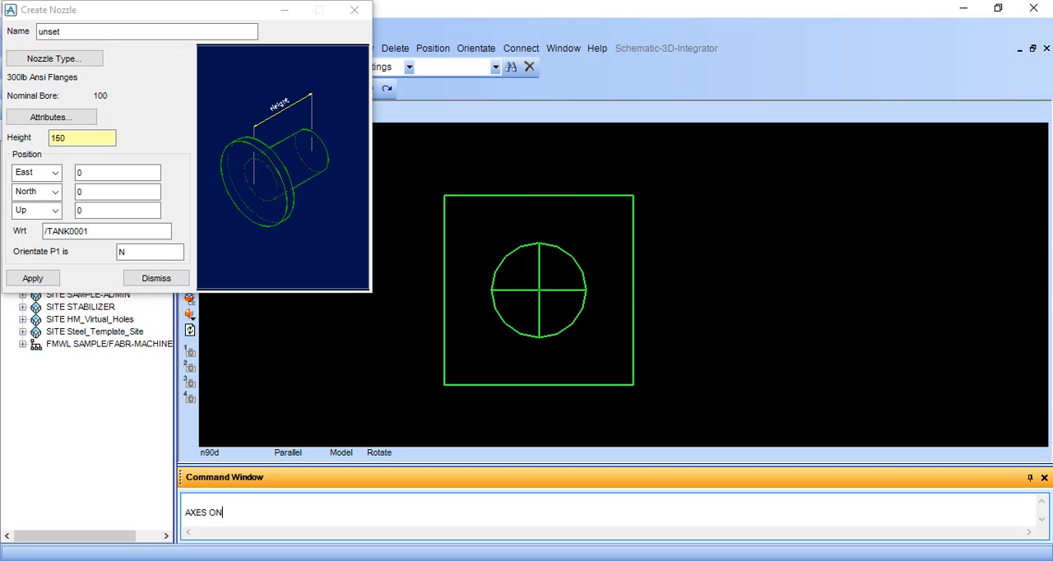
pyautogui.press('Return')
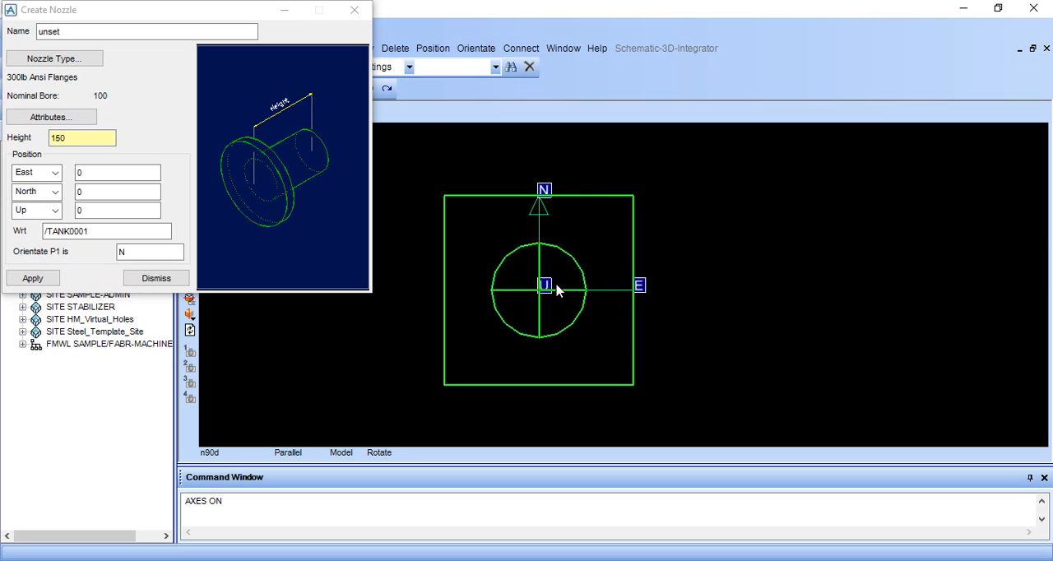
# Set the nozzle's P1 orientation to U, create the nozzle and close the form
pyautogui.click(167, 251)
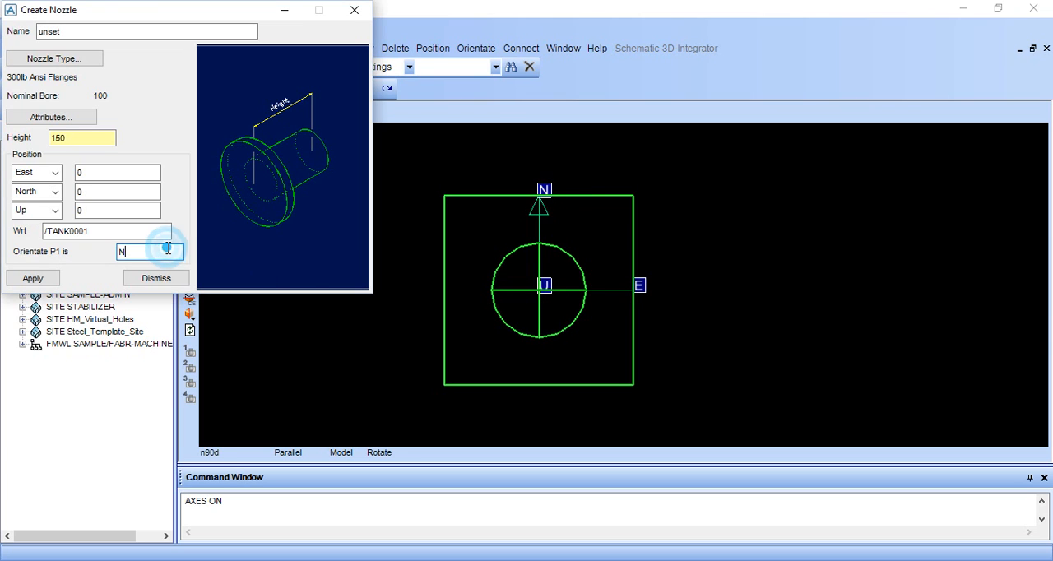
pyautogui.press('BackSpace')
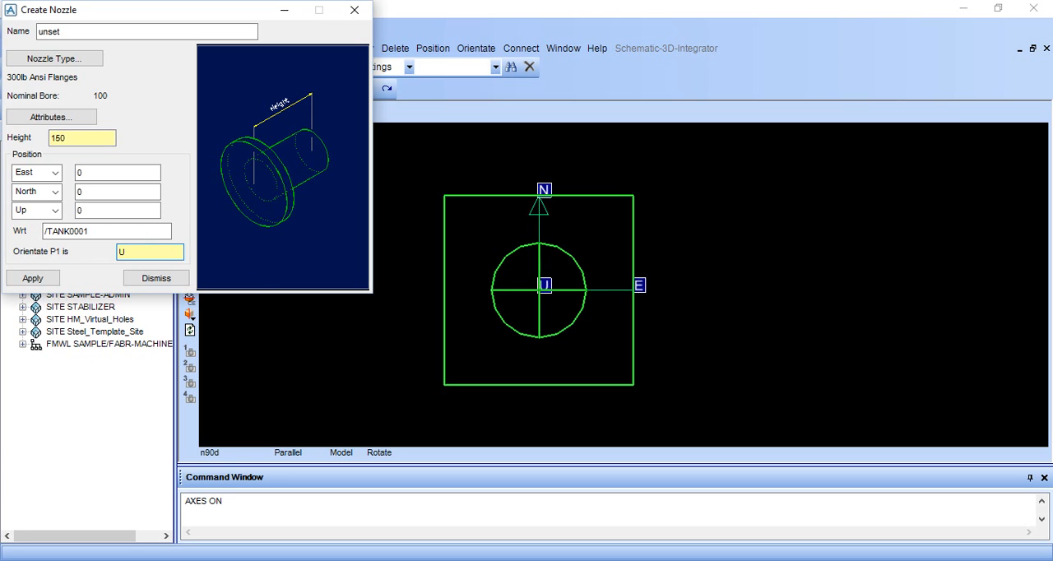
pyautogui.click(32, 278)
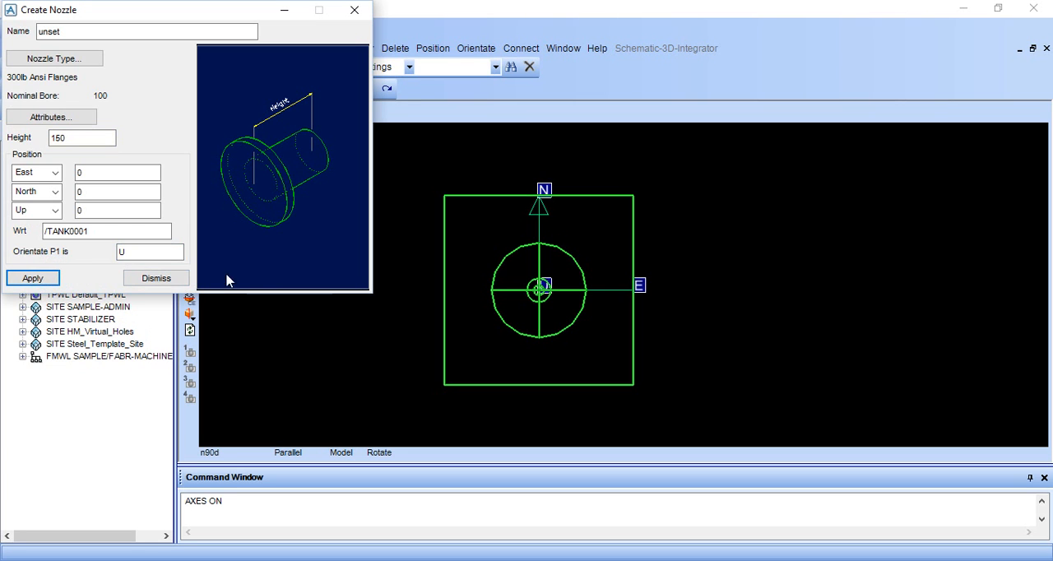
pyautogui.click(175, 279)
# Set the 3D view to look north and frame the new nozzle at the tank's base
pyautogui.moveTo(538, 292); pyautogui.dragTo(514, 253, button='middle')
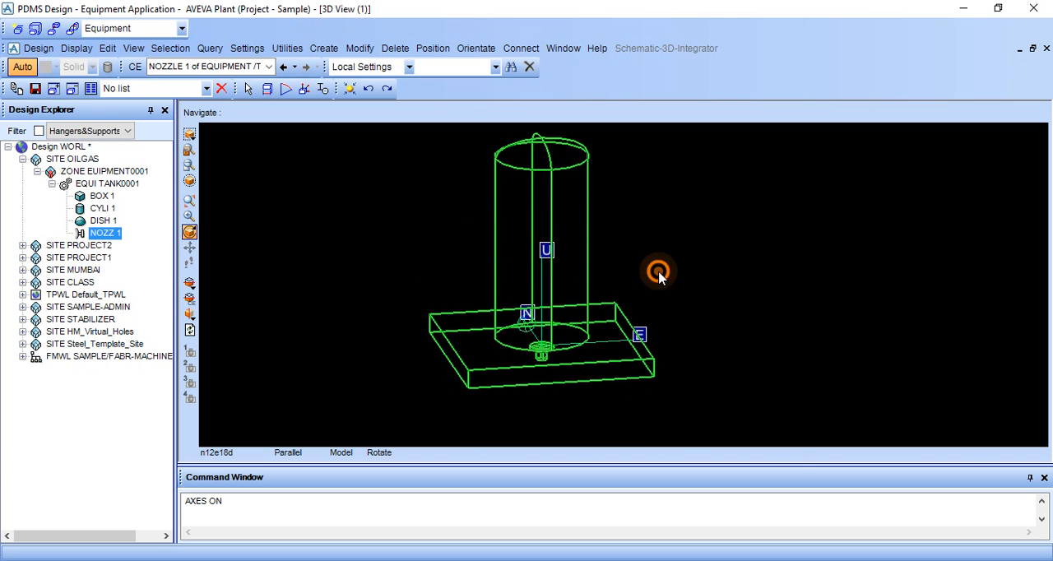
pyautogui.rightClick(658, 272)
pyautogui.moveTo(705, 382)
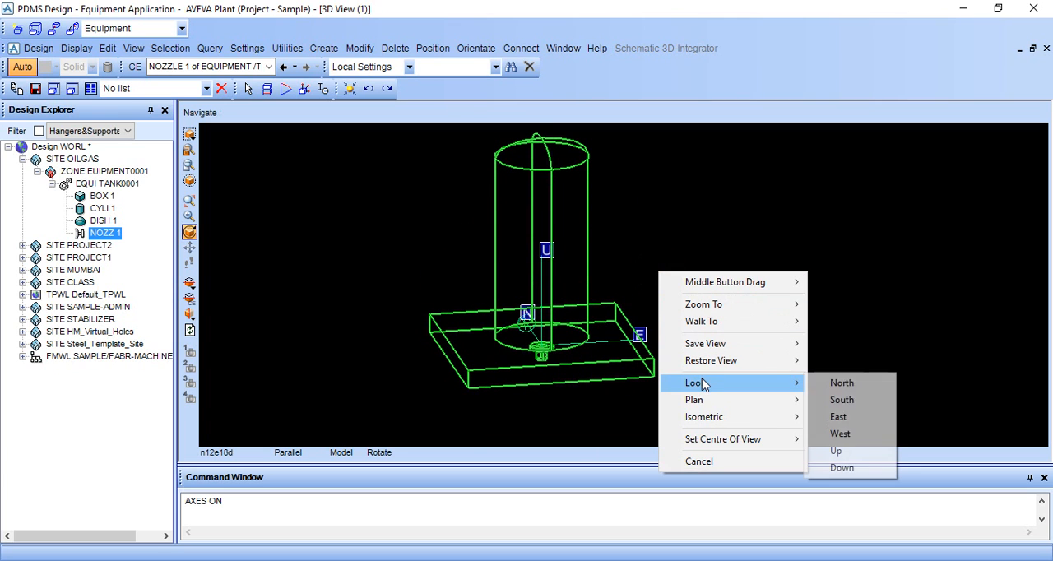
pyautogui.click(843, 385)
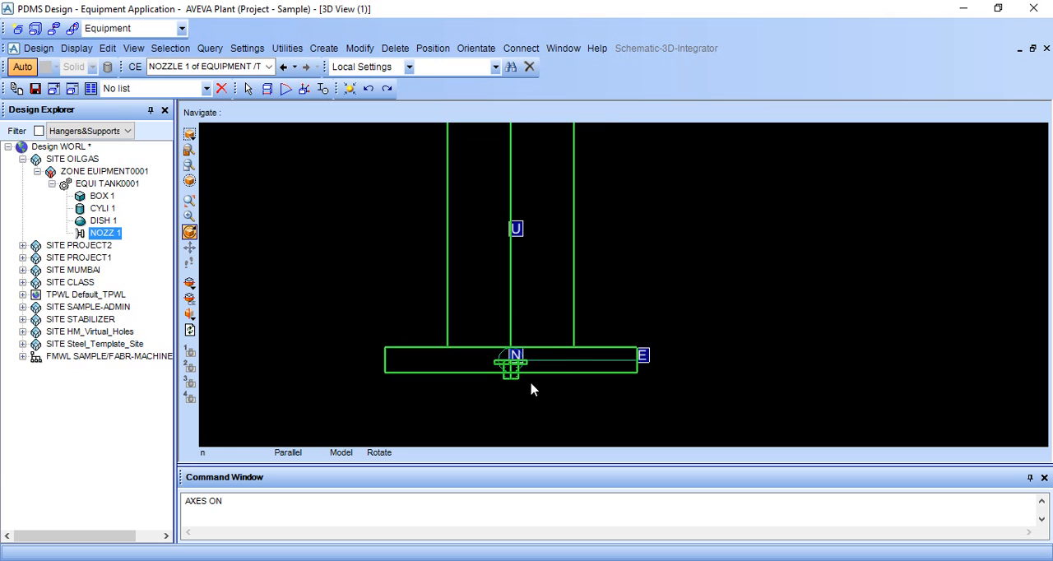
pyautogui.middleClick(530, 383)
pyautogui.scroll(2, 623, 319)
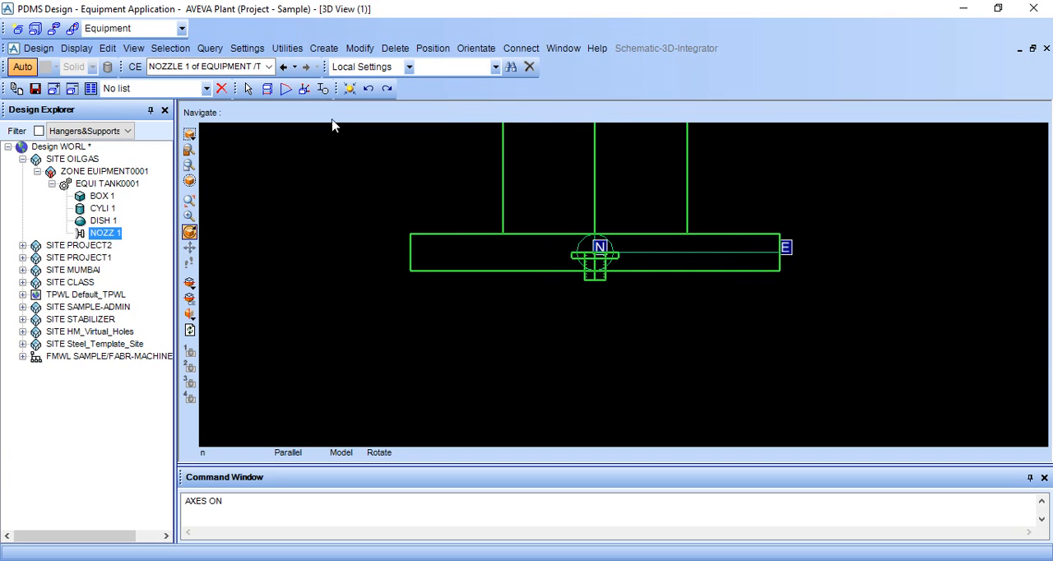
pyautogui.middleClick(605, 228)
pyautogui.middleClick(629, 218)
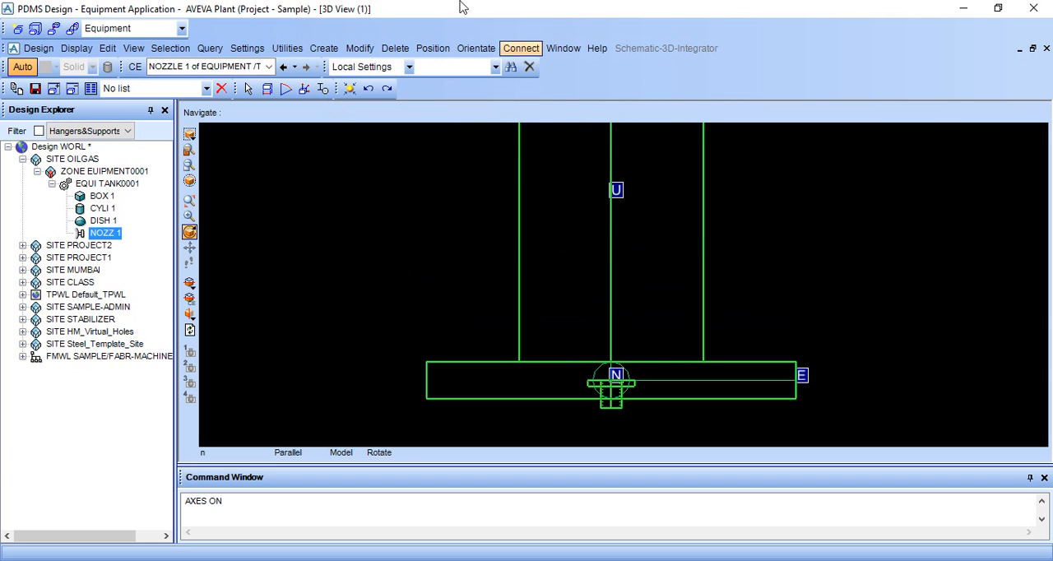
# Start connecting the primitive by ID point and pick P2 at the nozzle's free end as the point to connect
pyautogui.click(521, 47)
pyautogui.moveTo(549, 67)
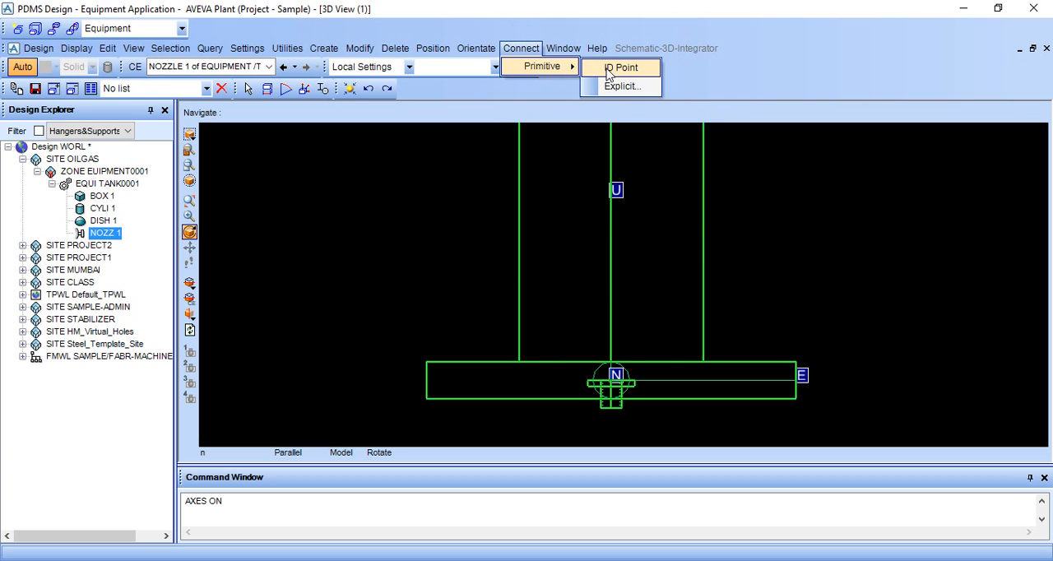
pyautogui.click(608, 70)
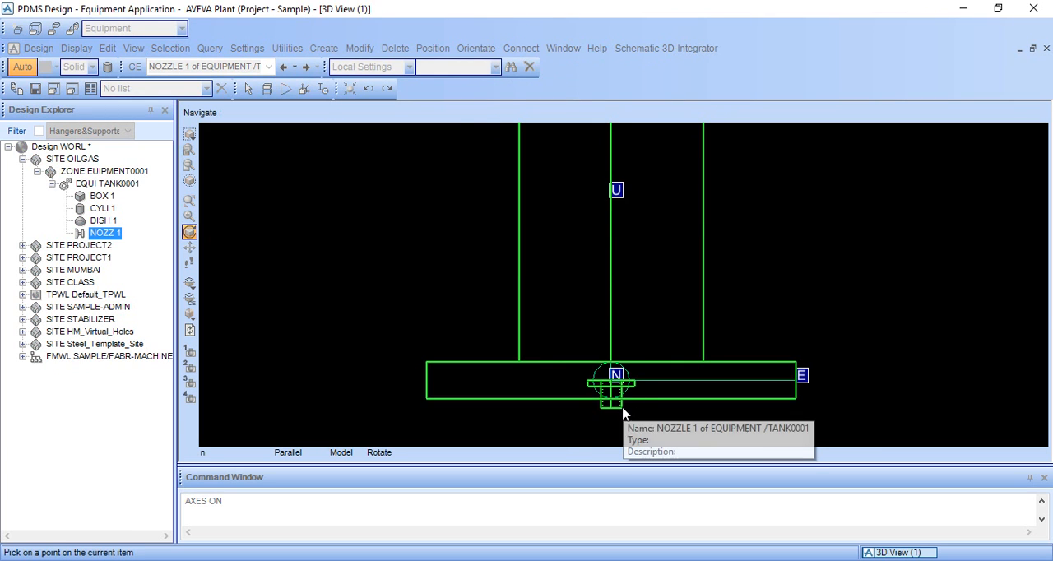
pyautogui.scroll(4, 623, 414)
pyautogui.scroll(1, 622, 287)
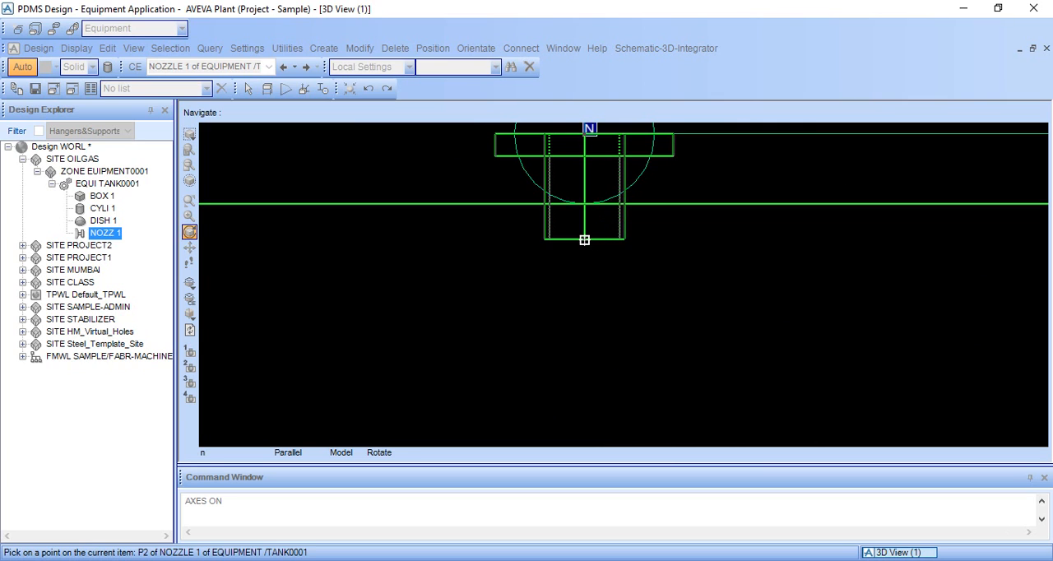
pyautogui.click(583, 238)
# Connect the nozzle to P1 at the top of DISH 1 and keep it in its new position
pyautogui.scroll(-3, 600, 329)
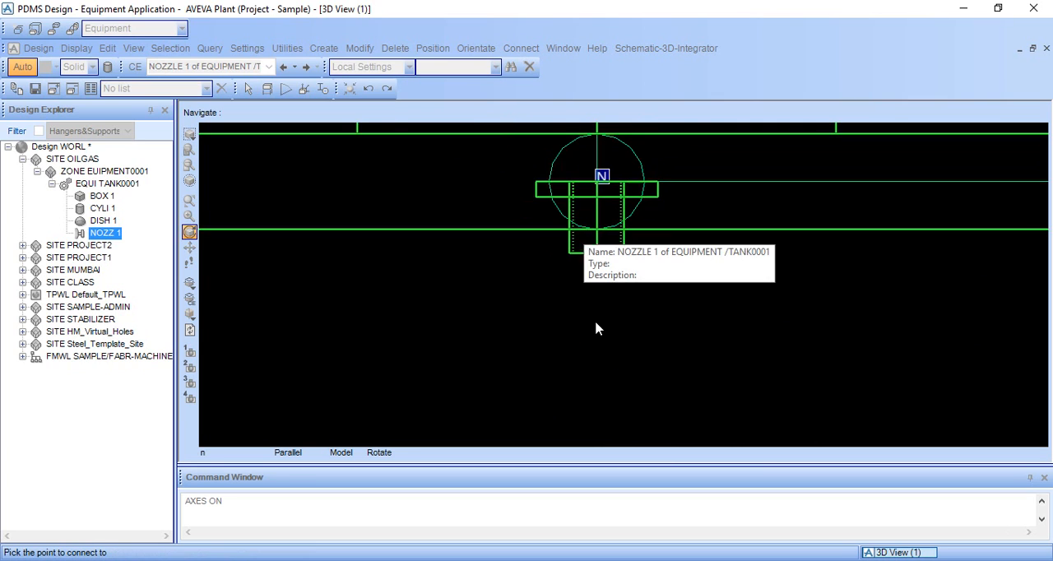
pyautogui.scroll(-3, 619, 262)
pyautogui.scroll(4, 639, 248)
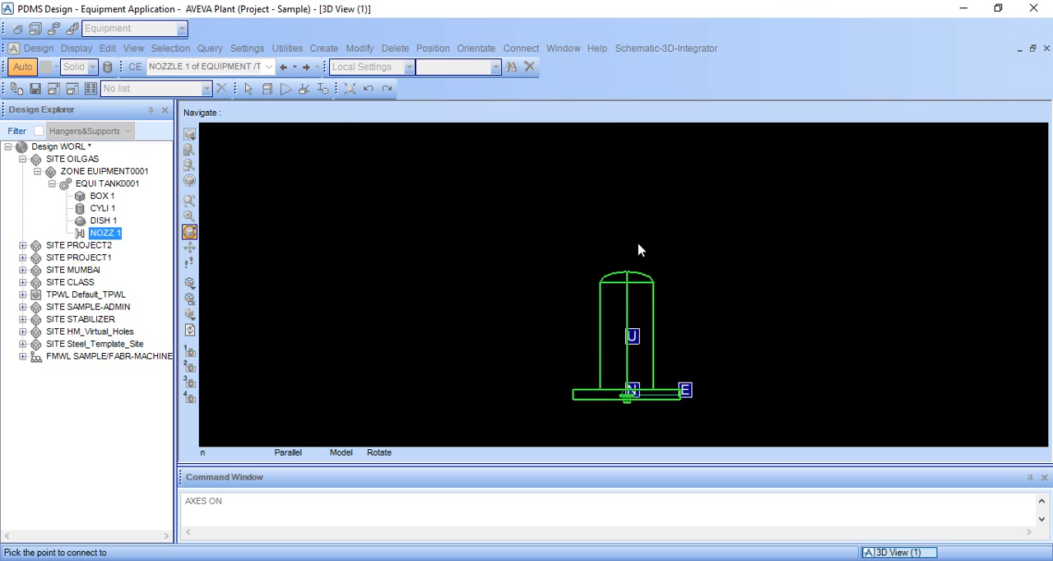
pyautogui.scroll(2, 650, 246)
pyautogui.click(695, 216)
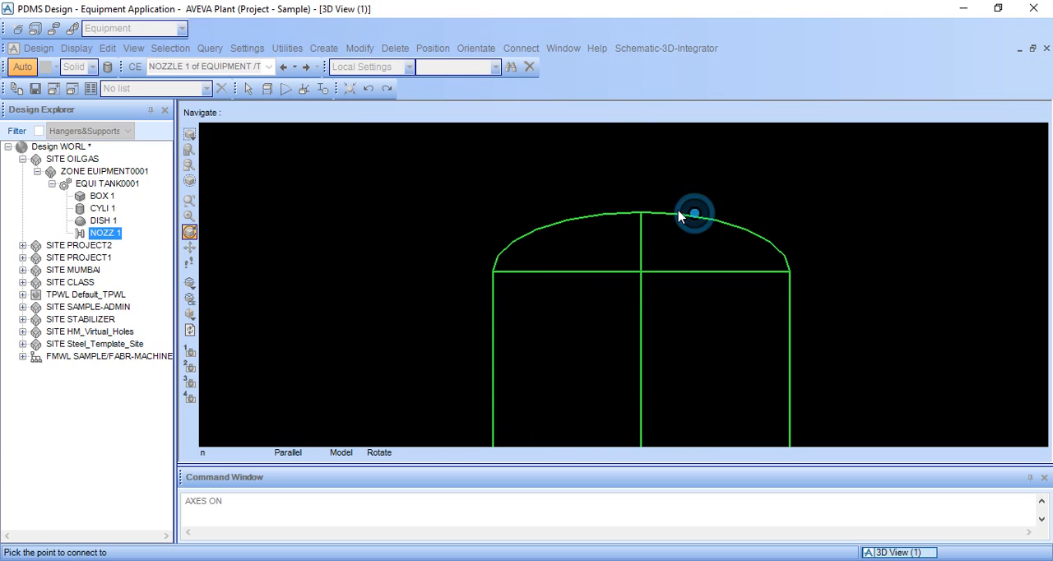
pyautogui.click(682, 212)
pyautogui.moveTo(687, 218); pyautogui.dragTo(680, 215)
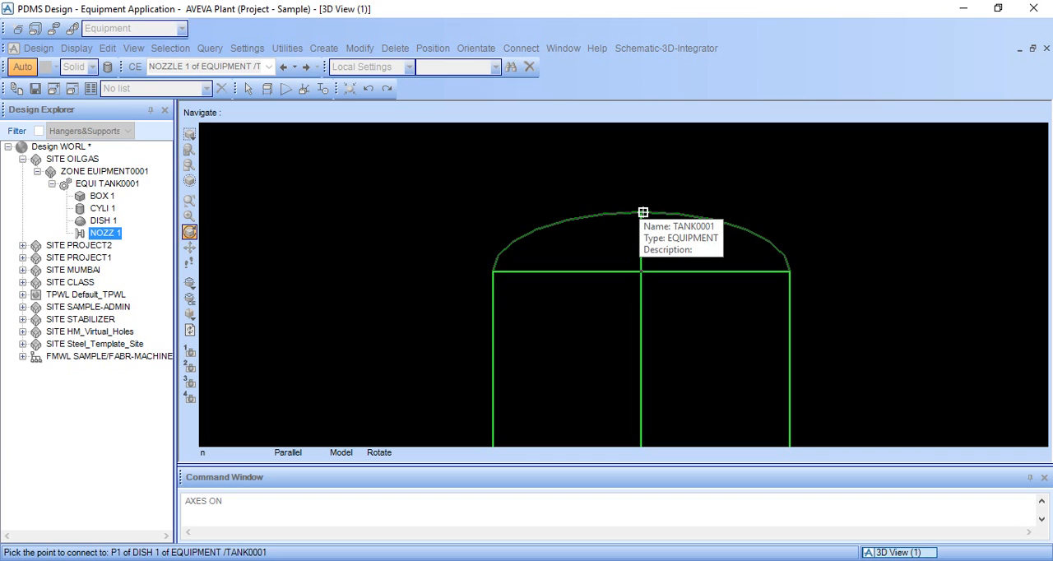
pyautogui.click(643, 212)
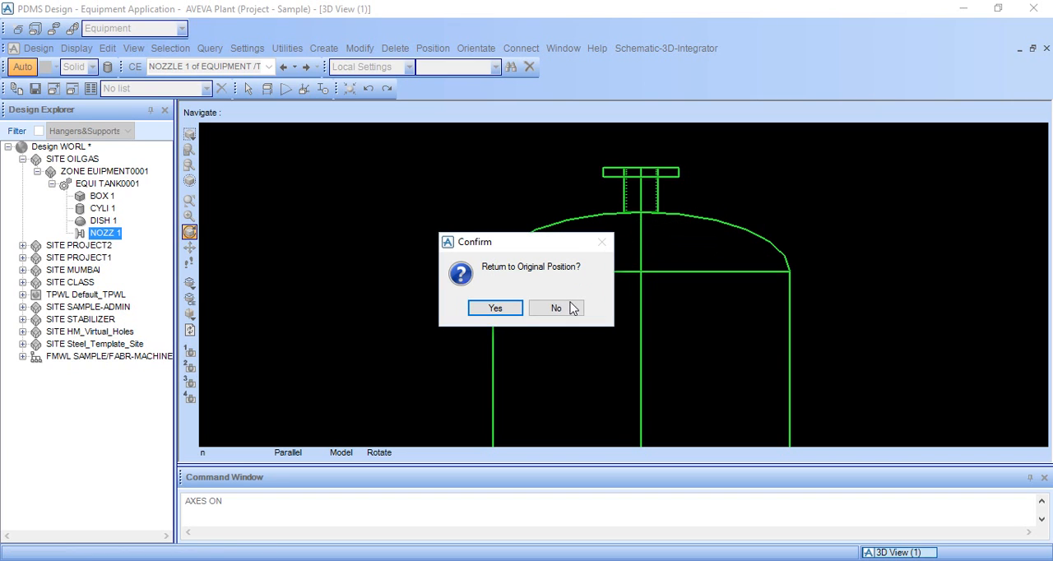
pyautogui.click(567, 309)
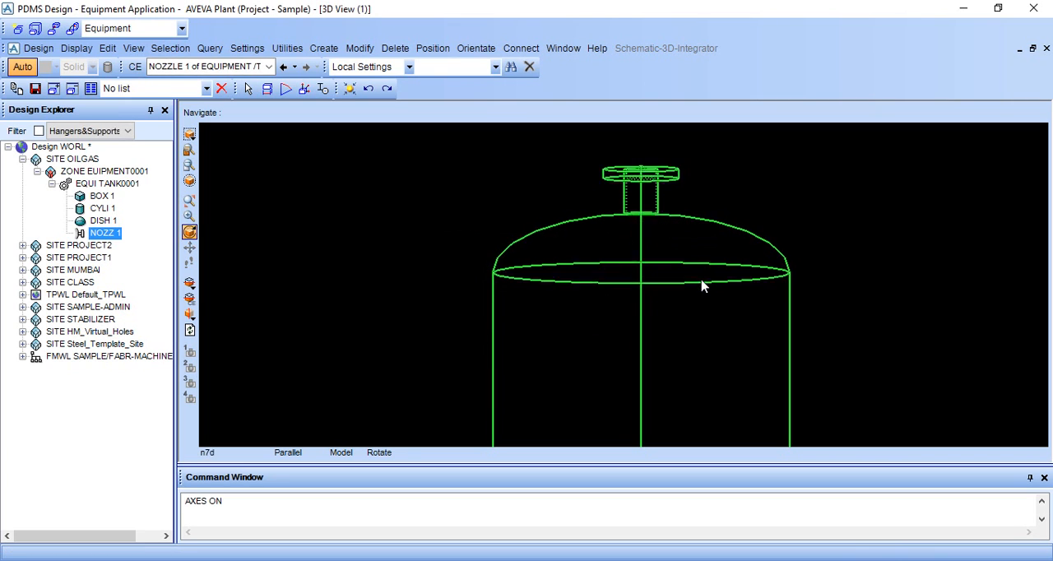
# Examine the nozzle's joint with the top of the dish in a shaded 3D view
pyautogui.moveTo(699, 283); pyautogui.dragTo(636, 296, button='middle')
pyautogui.scroll(-2, 675, 304)
pyautogui.scroll(-1, 675, 303)
pyautogui.middleClick(680, 303)
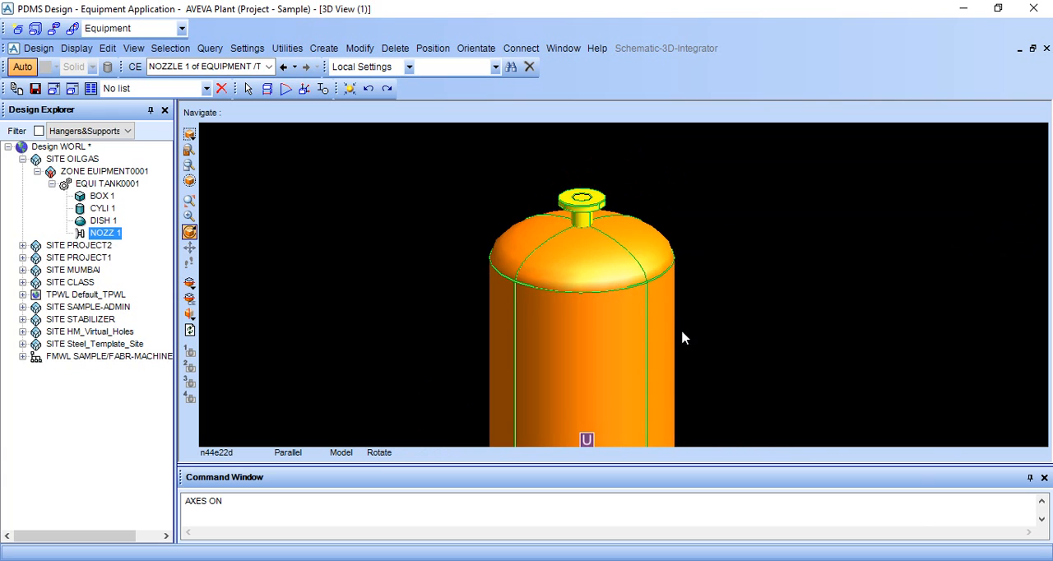
pyautogui.moveTo(683, 332); pyautogui.dragTo(662, 402, button='middle')
pyautogui.scroll(8, 590, 279)
pyautogui.moveTo(590, 282); pyautogui.dragTo(583, 218, button='middle')
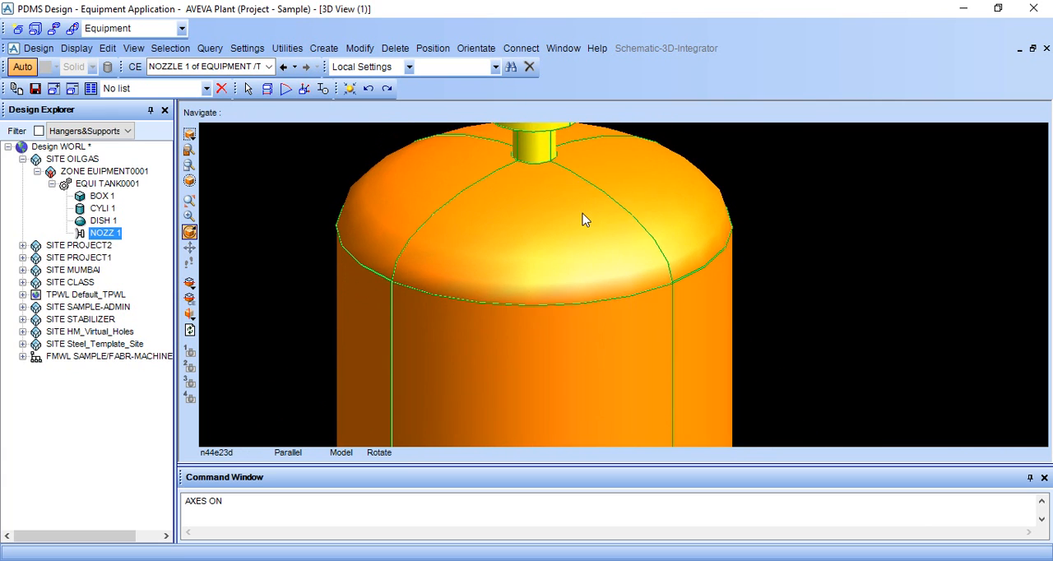
pyautogui.scroll(-6, 583, 222)
# Check the nozzle's placement on the tank looking north, from above and at an angle
pyautogui.rightClick(726, 205)
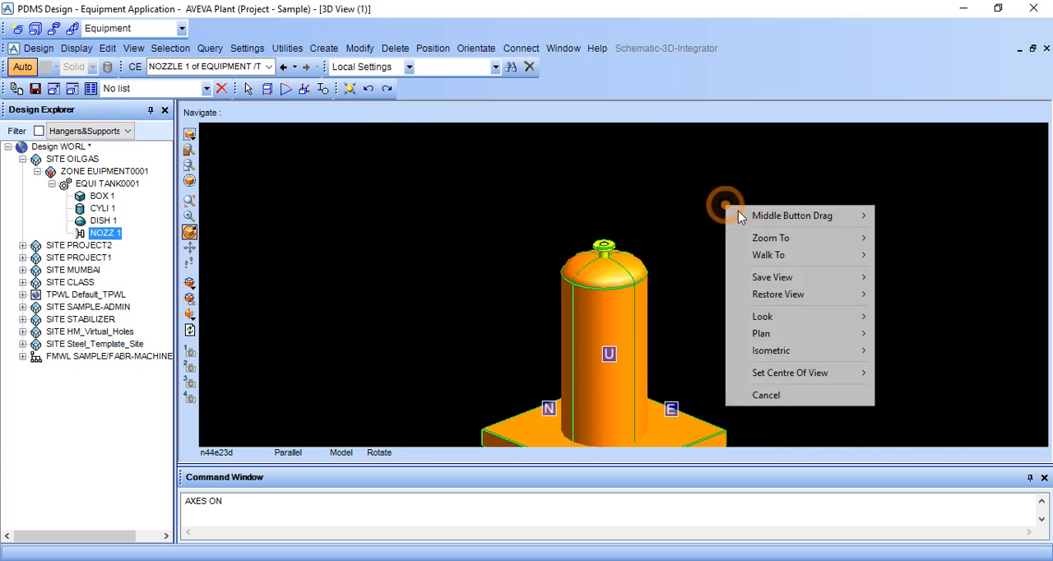
pyautogui.moveTo(811, 320)
pyautogui.click(889, 316)
pyautogui.rightClick(788, 261)
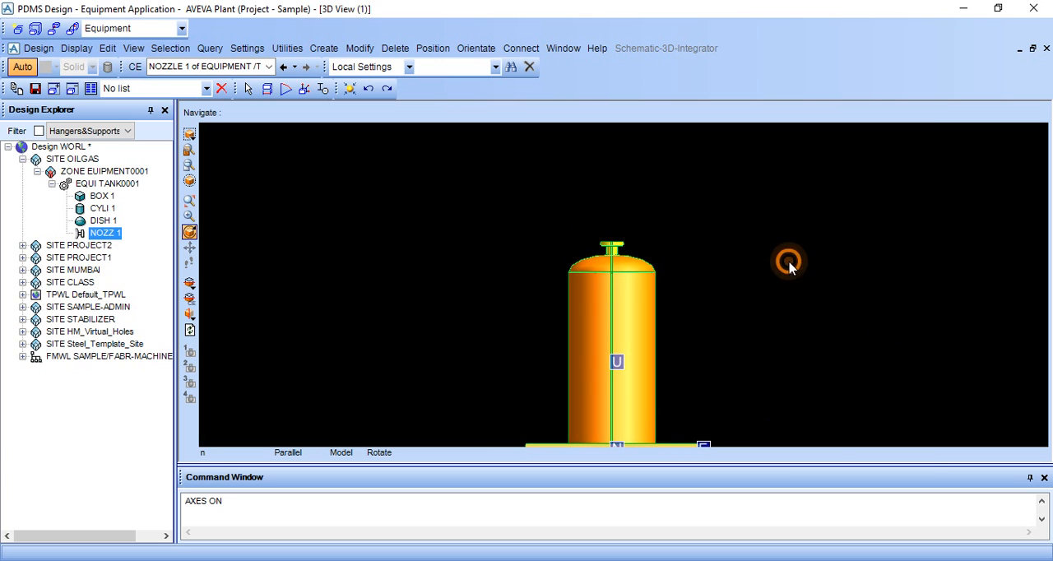
pyautogui.moveTo(839, 384)
pyautogui.click(935, 382)
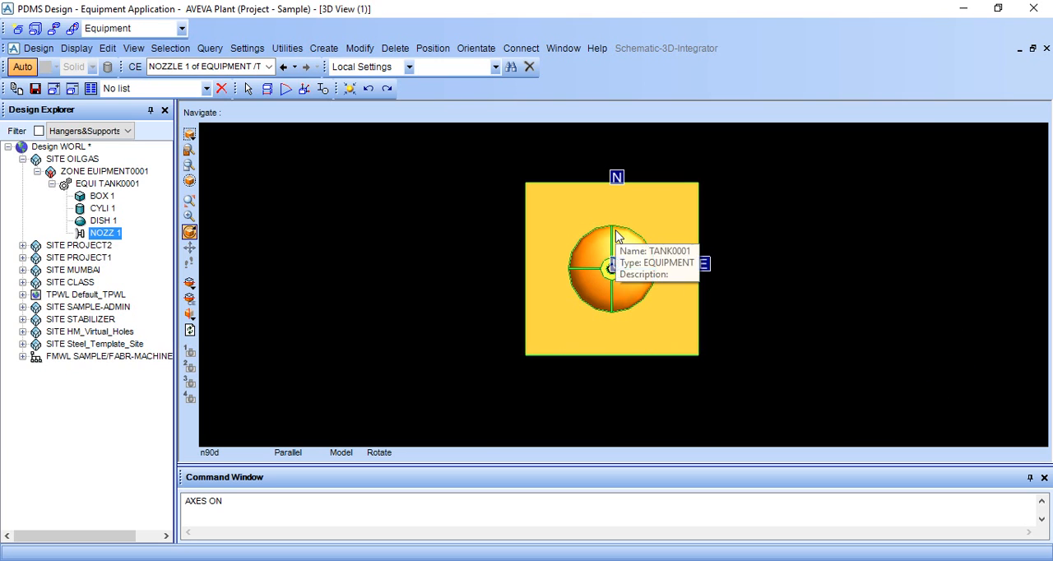
pyautogui.moveTo(622, 248); pyautogui.dragTo(670, 319, button='middle')
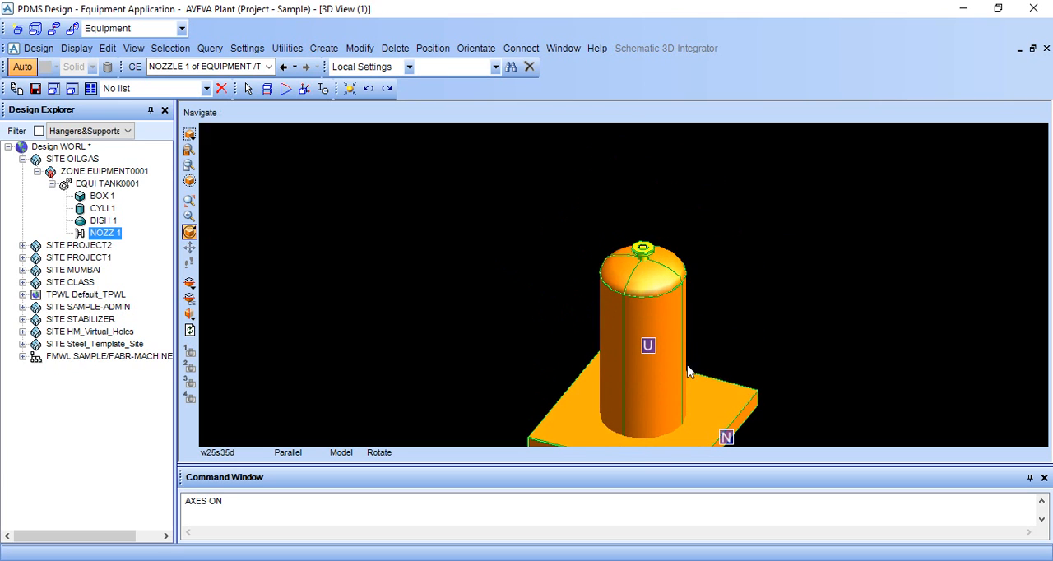
pyautogui.scroll(3, 682, 358)
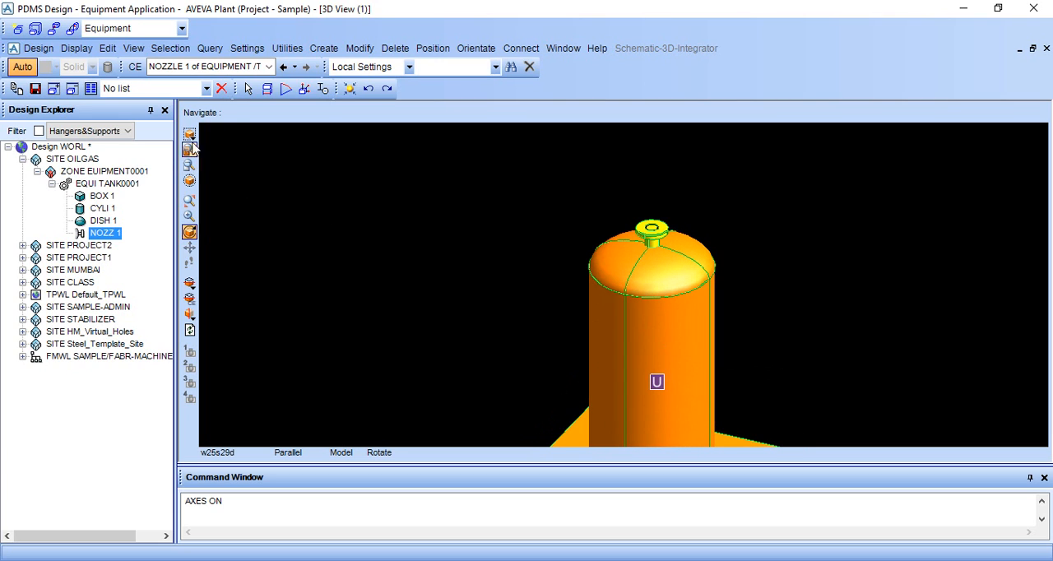
# Make CYLI 1 of TANK0001 the current element and show the model in wireframe
pyautogui.click(687, 332)
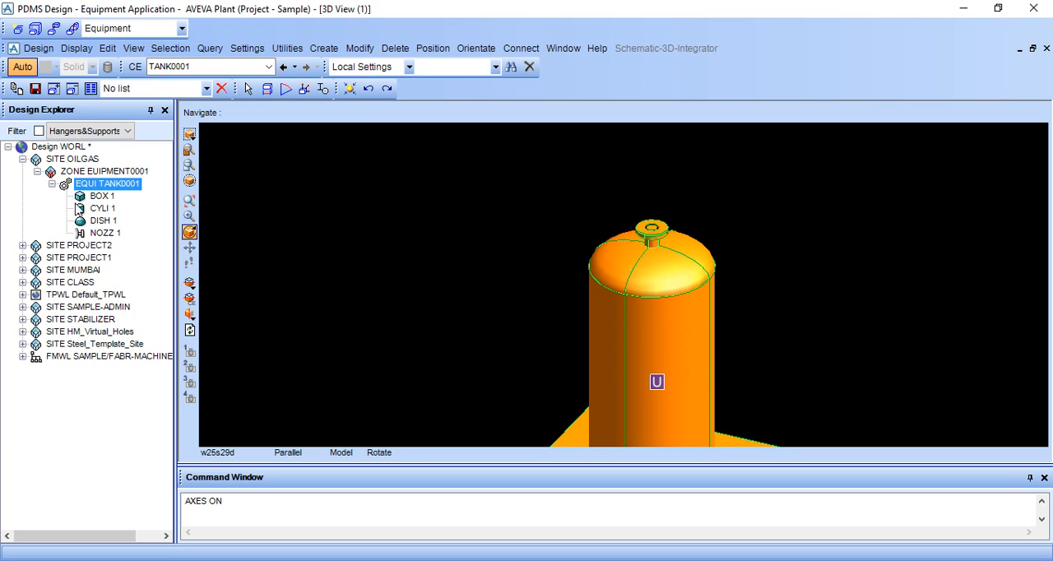
pyautogui.click(101, 209)
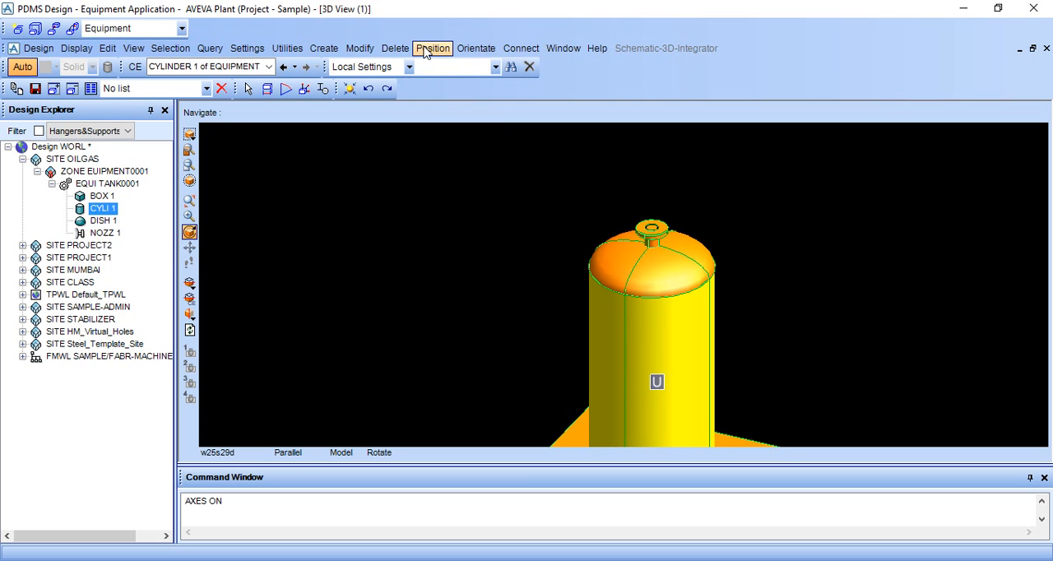
pyautogui.press('F8')
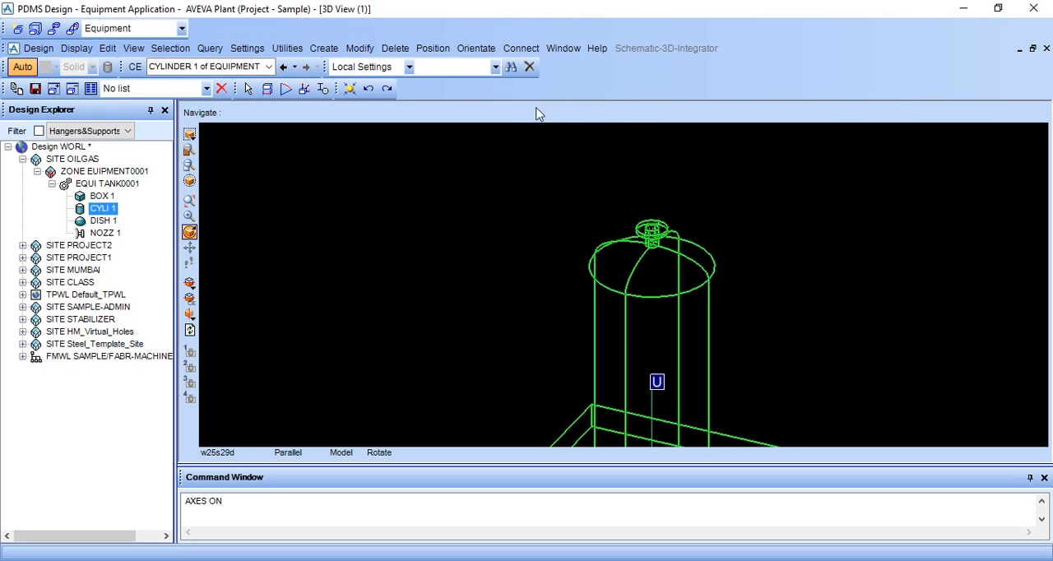
# Start a second nozzle on TANK0001, keep the 300lb Ansi flanged type with nominal bore 100, and set its height to 150
pyautogui.click(323, 47)
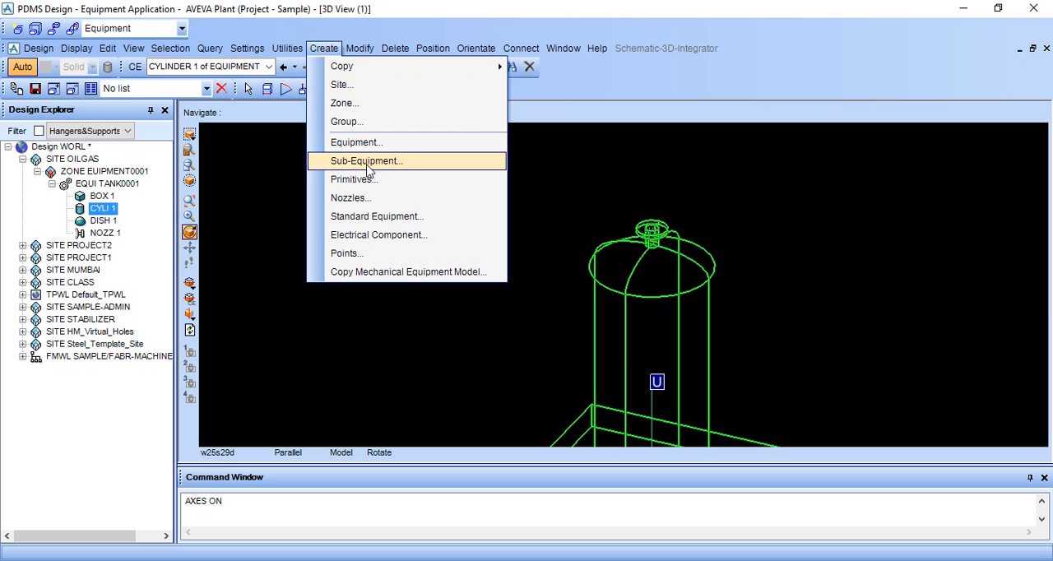
pyautogui.click(362, 200)
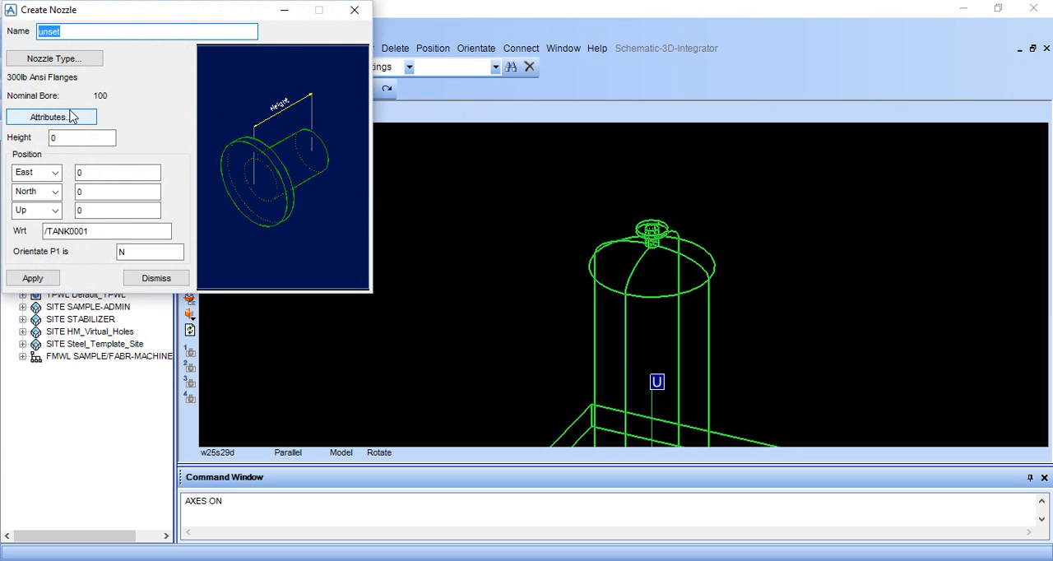
pyautogui.click(70, 62)
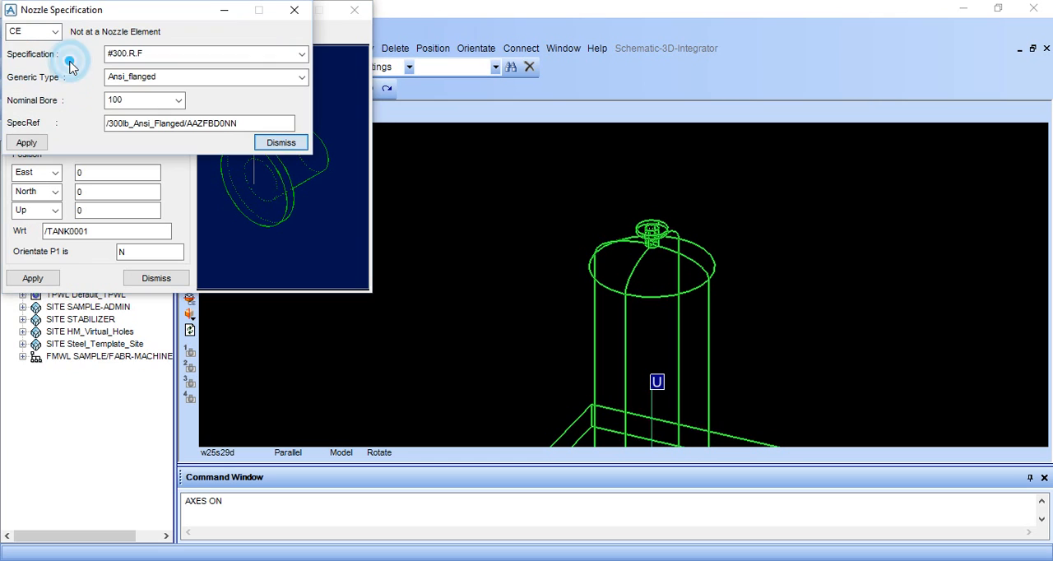
pyautogui.click(263, 145)
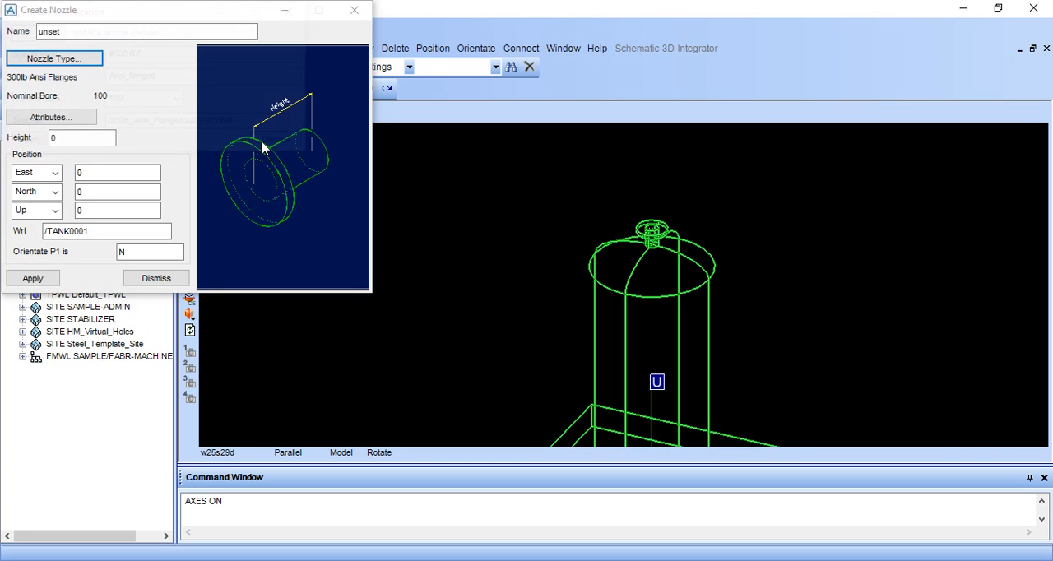
pyautogui.click(99, 136)
pyautogui.write('15')
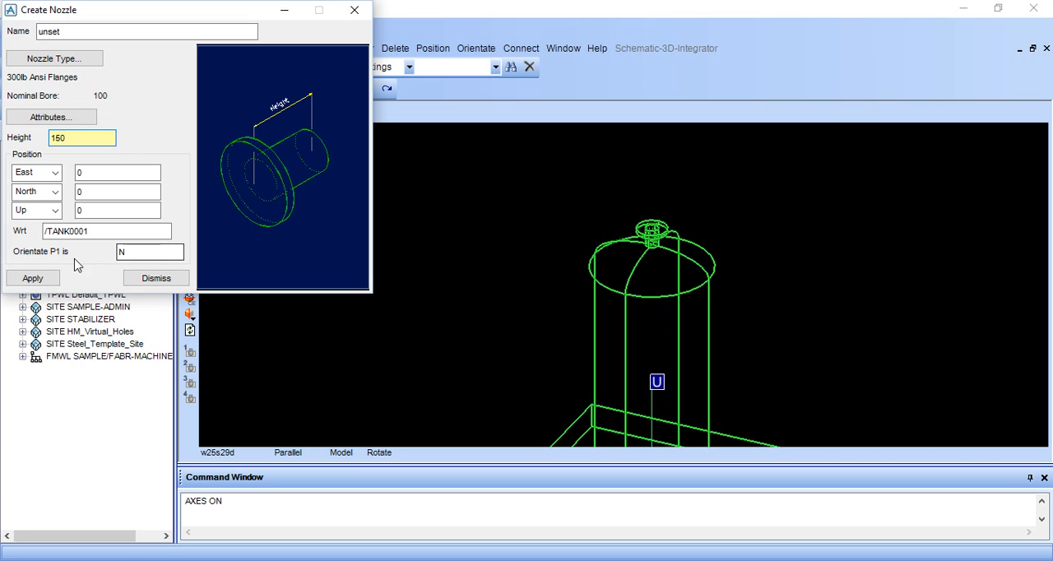
# Keep the second nozzle's P1 orientation at N, create the nozzle and close the form
pyautogui.moveTo(642, 341); pyautogui.dragTo(677, 348, button='middle')
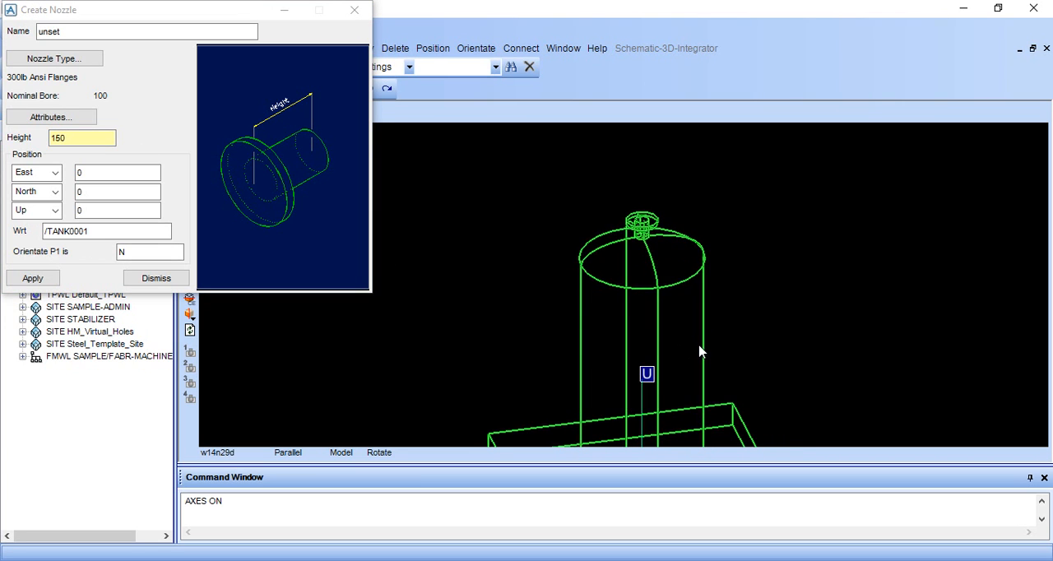
pyautogui.scroll(-2, 698, 351)
pyautogui.click(129, 249)
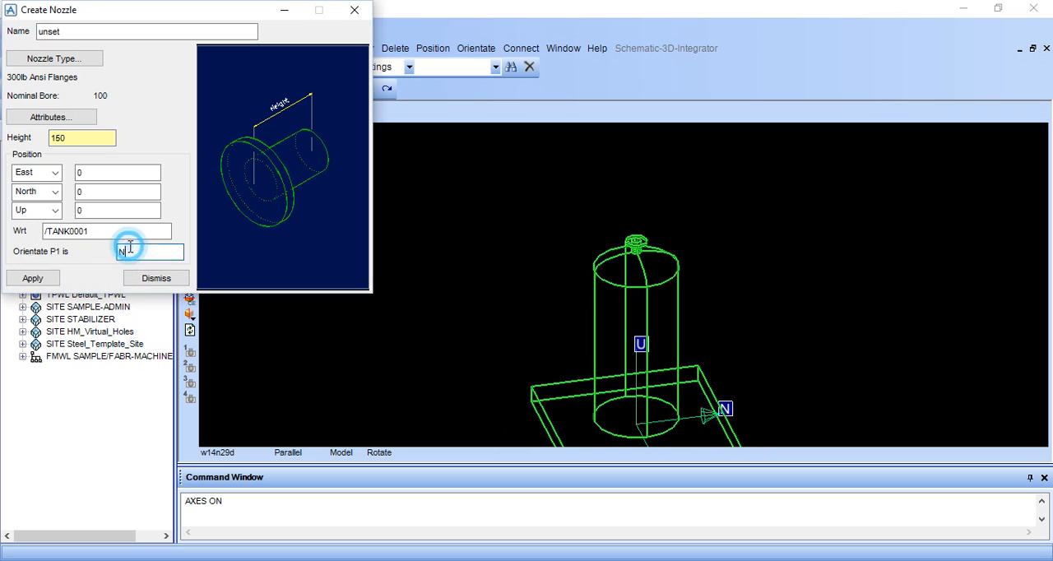
pyautogui.click(51, 279)
pyautogui.click(160, 279)
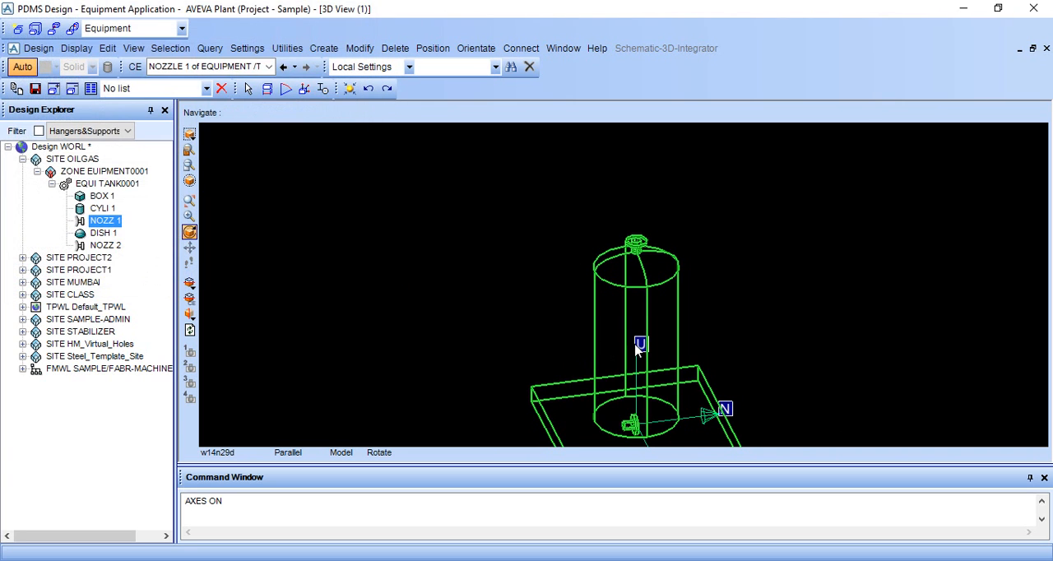
# Examine the second nozzle's orientation at the tank's base from above and looking north
pyautogui.moveTo(635, 346); pyautogui.dragTo(637, 398)
pyautogui.scroll(5, 636, 402)
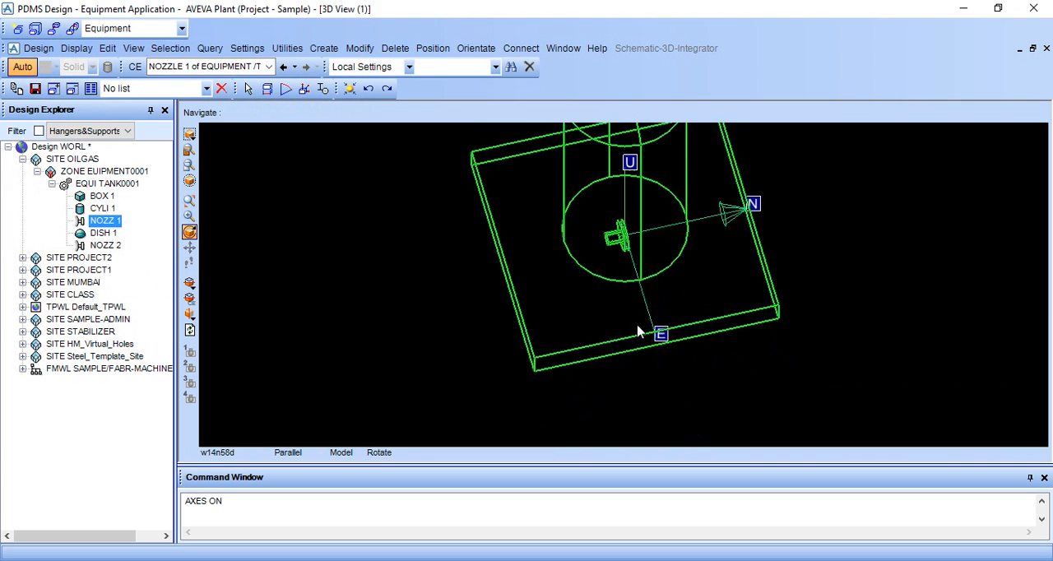
pyautogui.scroll(2, 628, 278)
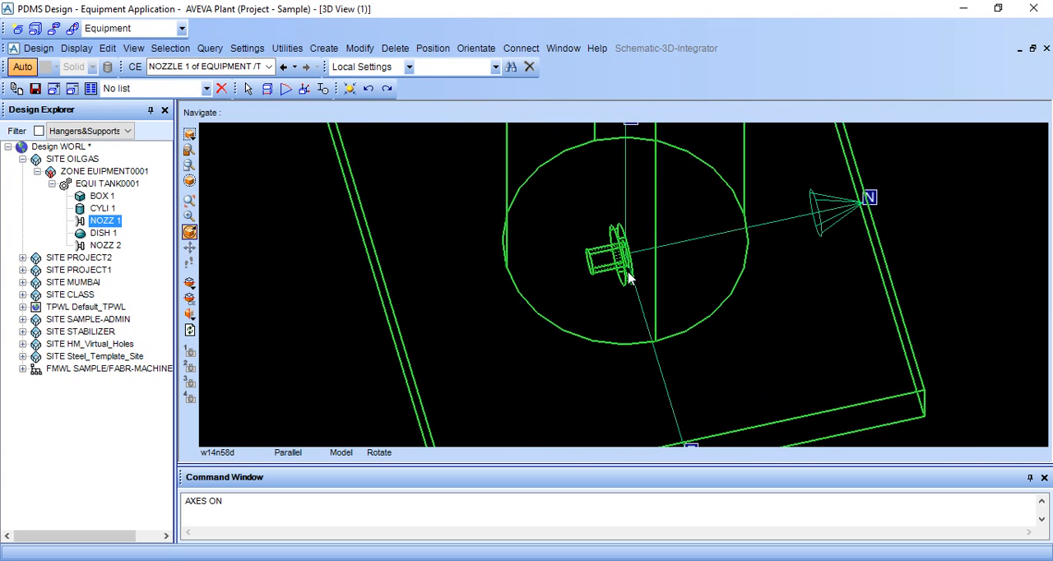
pyautogui.rightClick(925, 184)
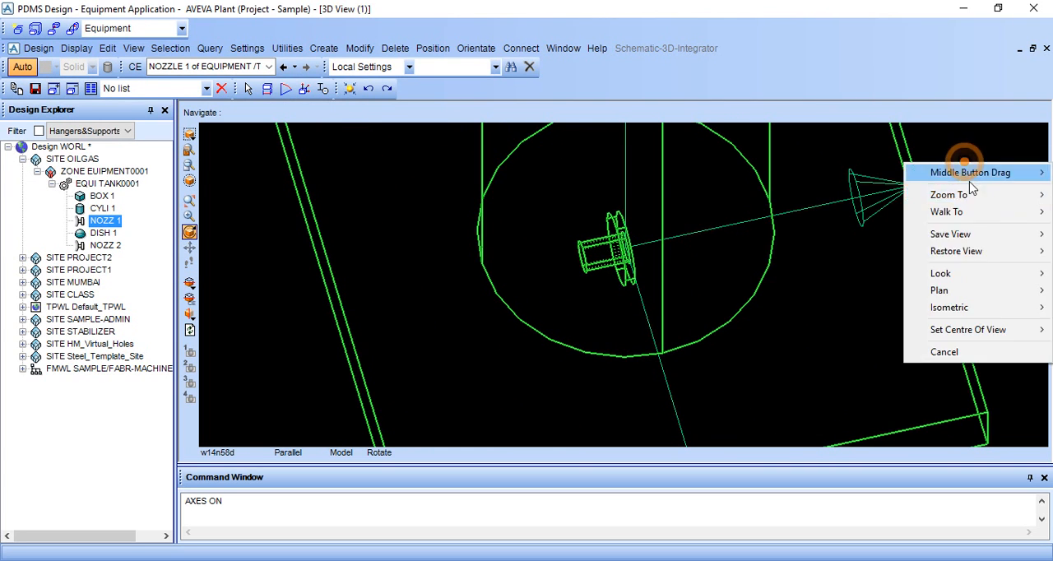
pyautogui.moveTo(994, 278)
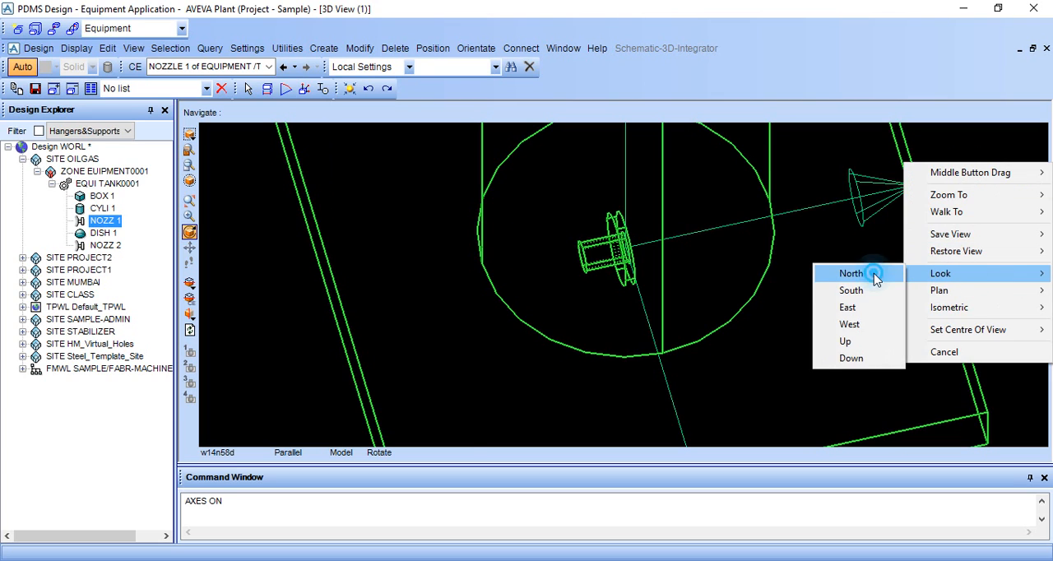
pyautogui.click(874, 273)
pyautogui.middleClick(604, 401)
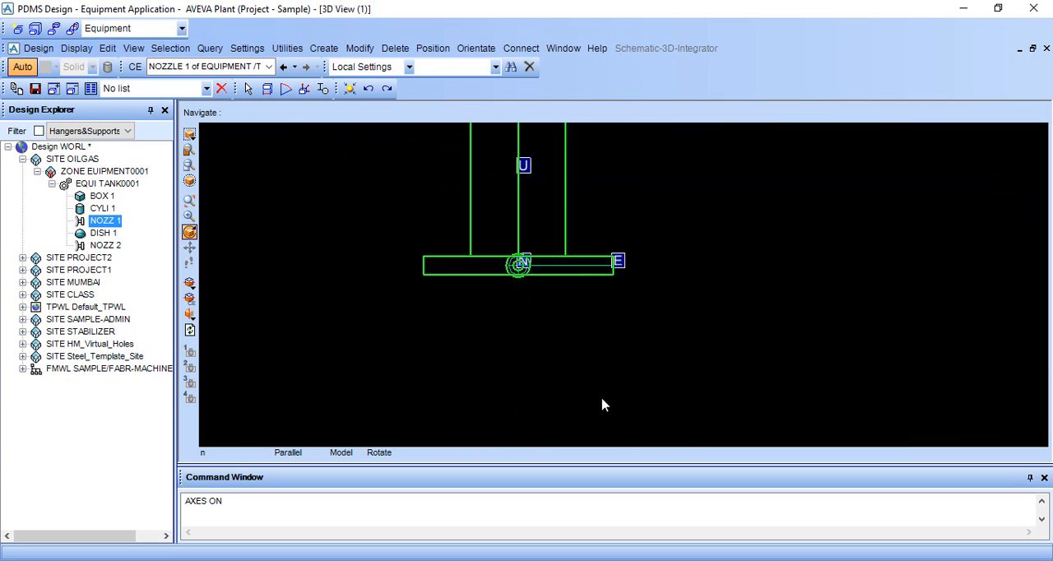
pyautogui.scroll(3, 551, 348)
pyautogui.middleClick(511, 281)
# Set the 3D view to look east and centre it on the second nozzle at the tank's base
pyautogui.rightClick(806, 238)
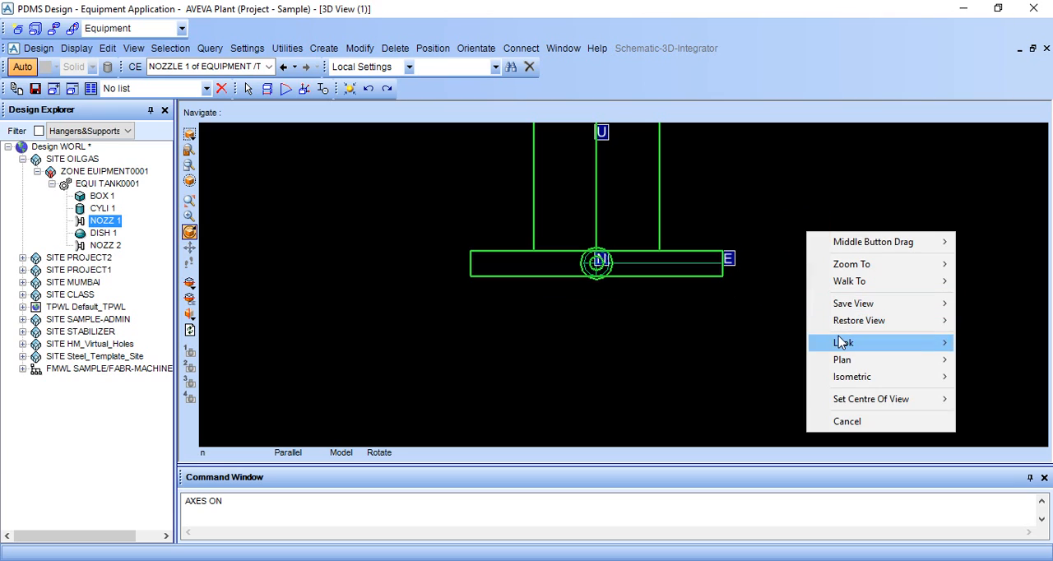
pyautogui.moveTo(838, 342)
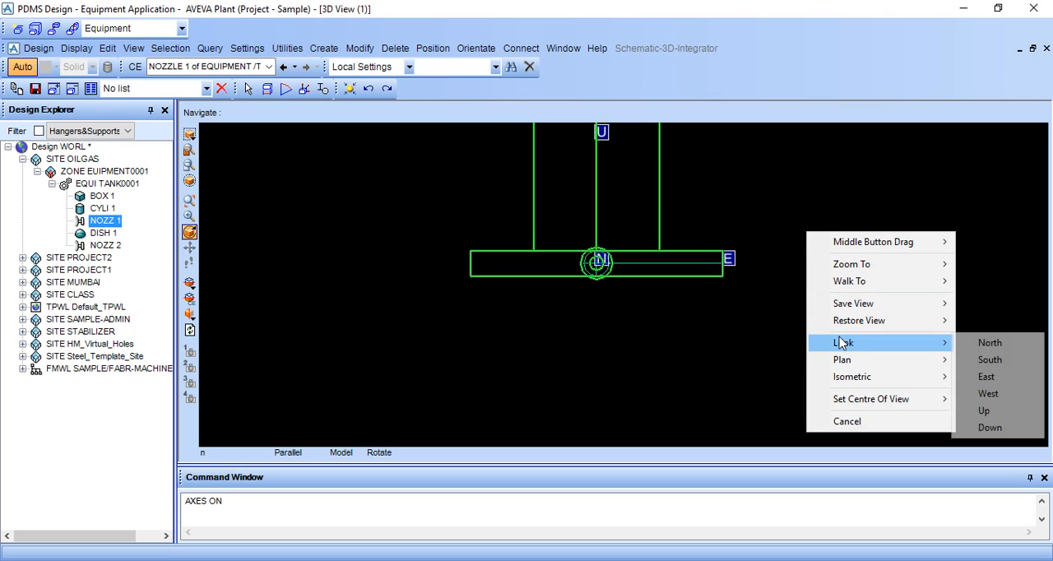
pyautogui.click(1011, 376)
pyautogui.middleClick(680, 293)
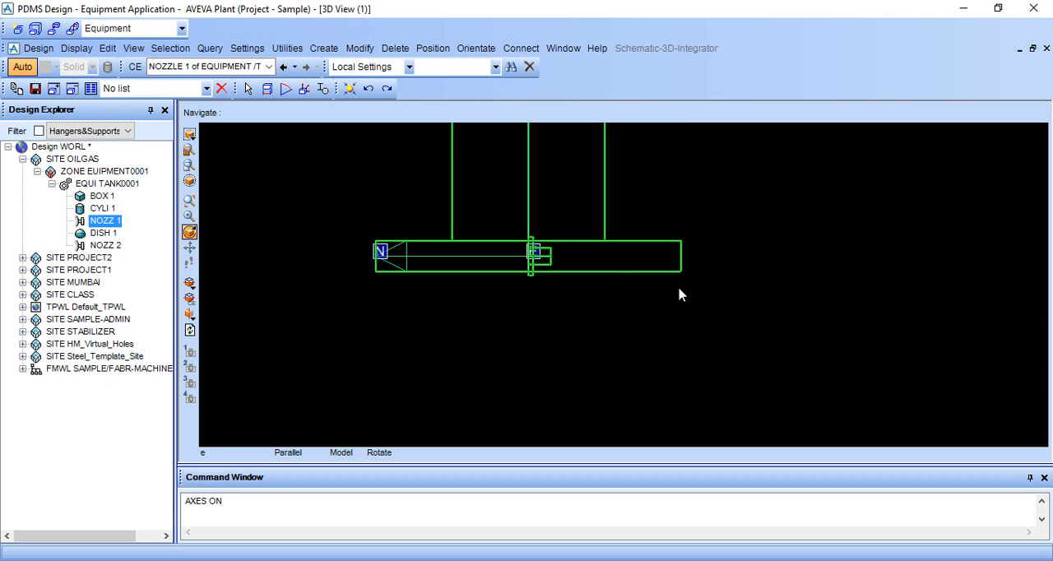
# Start a distance measurement near the second nozzle at the tank's base and restrict point picking to Graphics
pyautogui.scroll(-3, 613, 268)
pyautogui.middleClick(635, 235)
pyautogui.scroll(3, 587, 306)
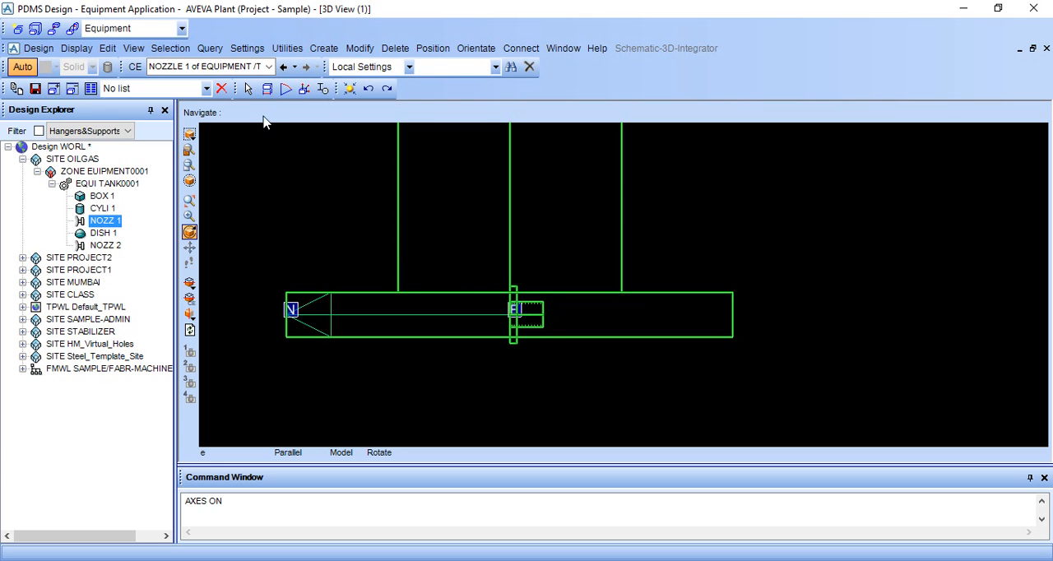
pyautogui.click(267, 88)
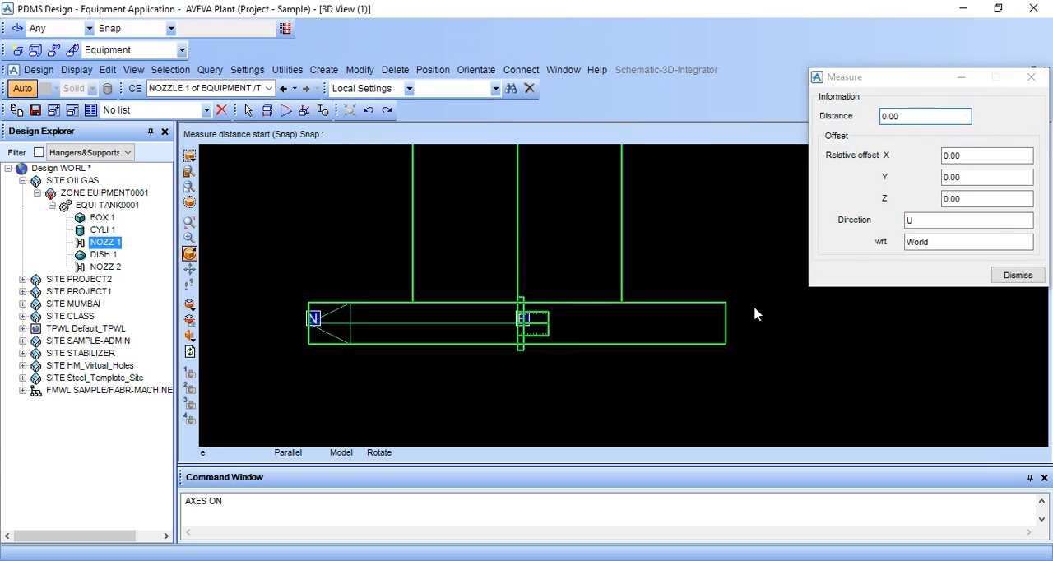
pyautogui.scroll(1, 616, 341)
pyautogui.scroll(1, 484, 347)
pyautogui.scroll(1, 495, 336)
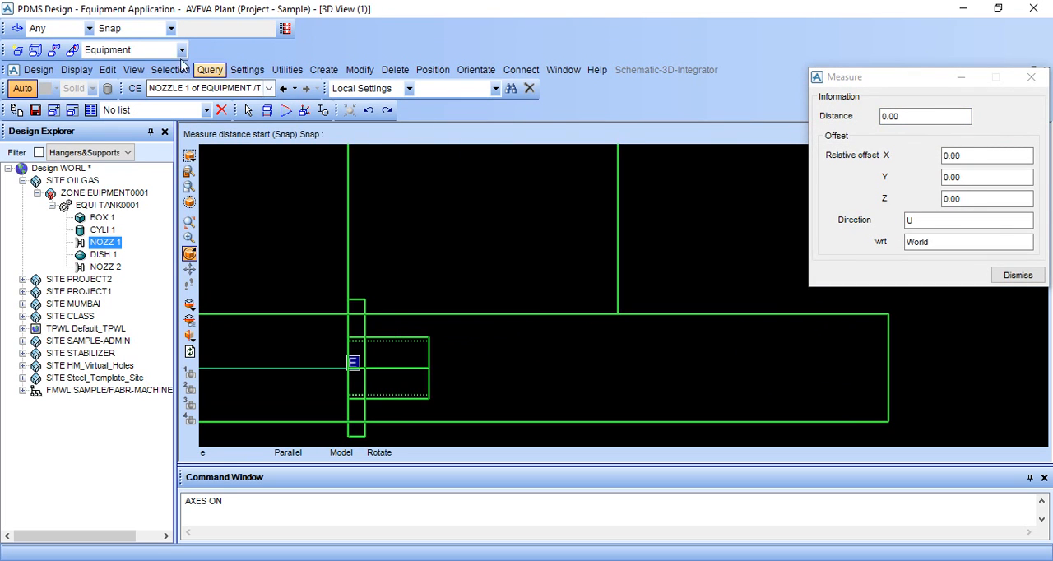
pyautogui.click(89, 28)
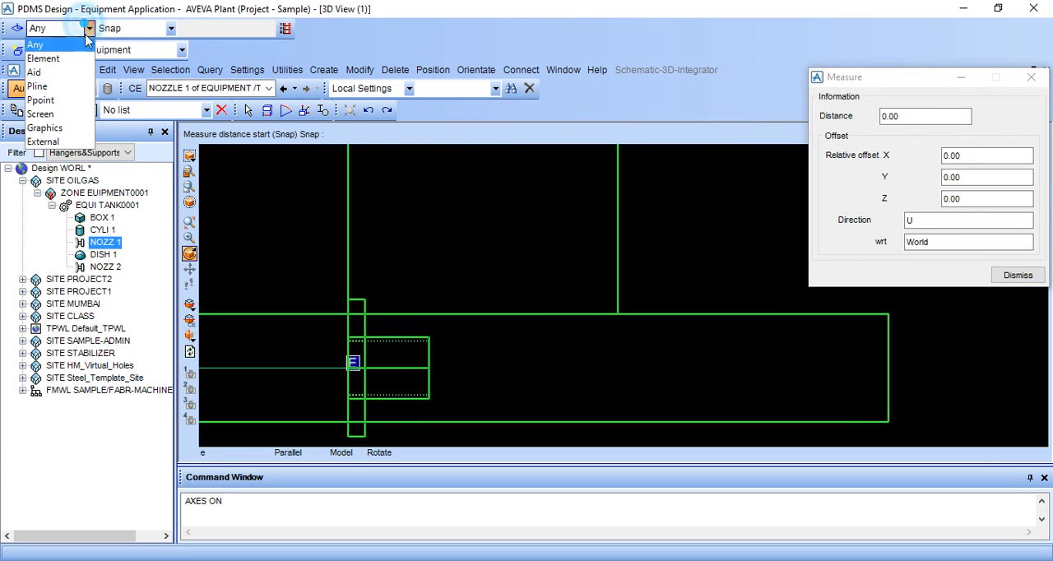
pyautogui.click(78, 129)
pyautogui.scroll(1, 426, 391)
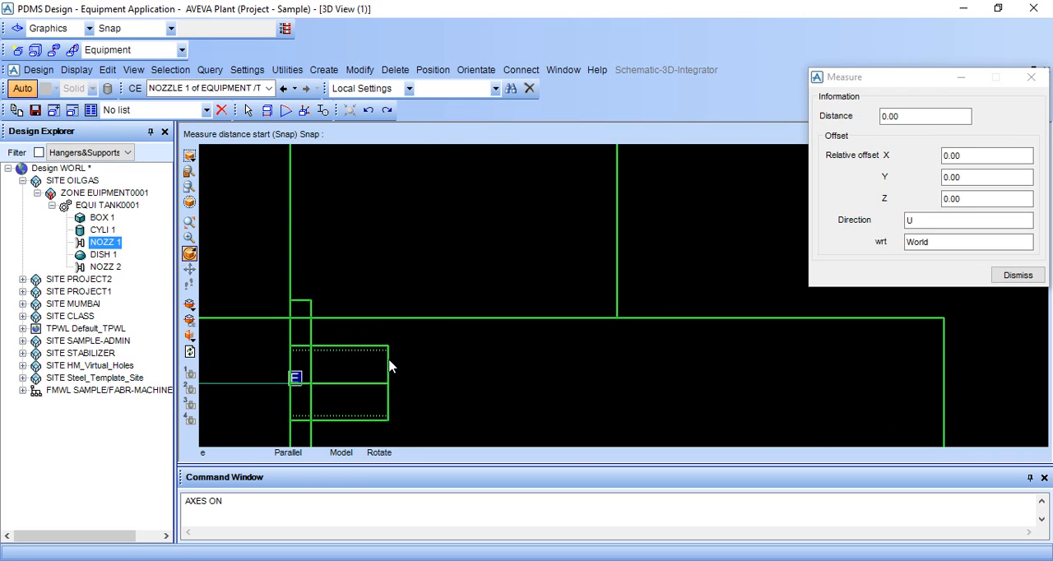
# Measure from the second nozzle's inner end to the lower edge of the cylinder's north side, then dismiss the measurement
pyautogui.click(386, 383)
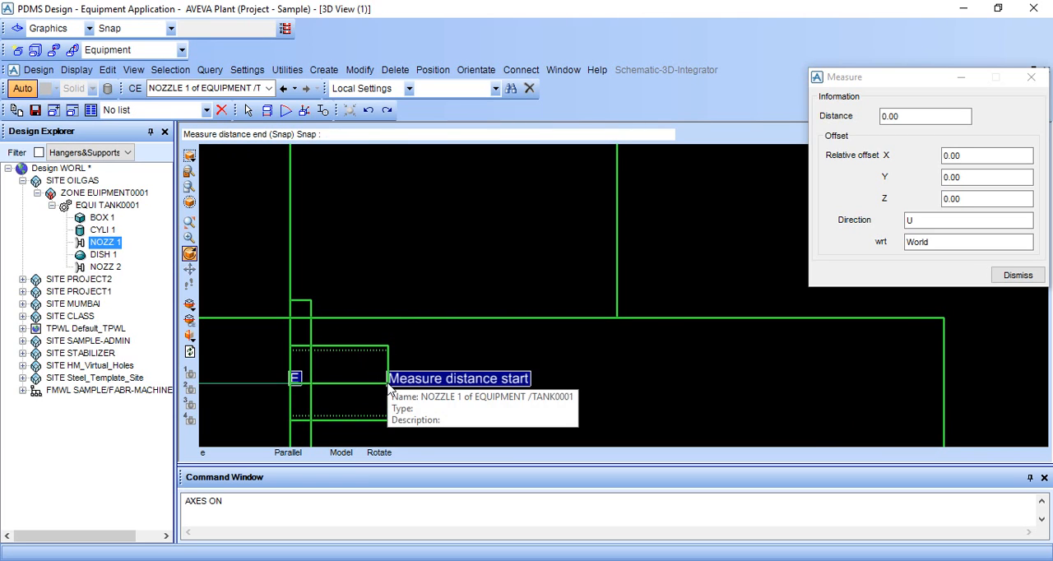
pyautogui.scroll(5, 640, 344)
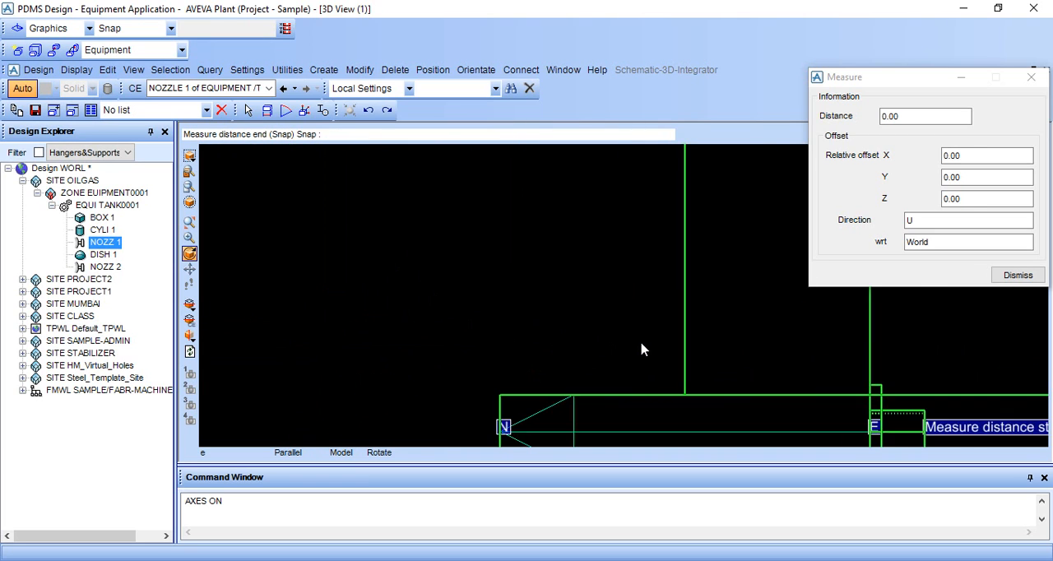
pyautogui.scroll(-2, 722, 414)
pyautogui.click(684, 372)
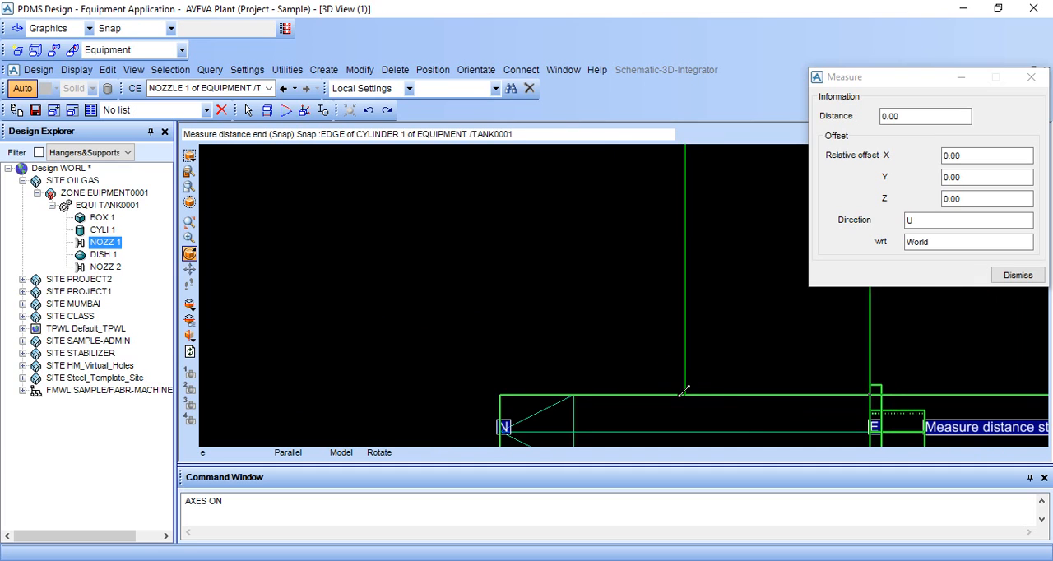
pyautogui.click(684, 395)
pyautogui.scroll(-1, 722, 396)
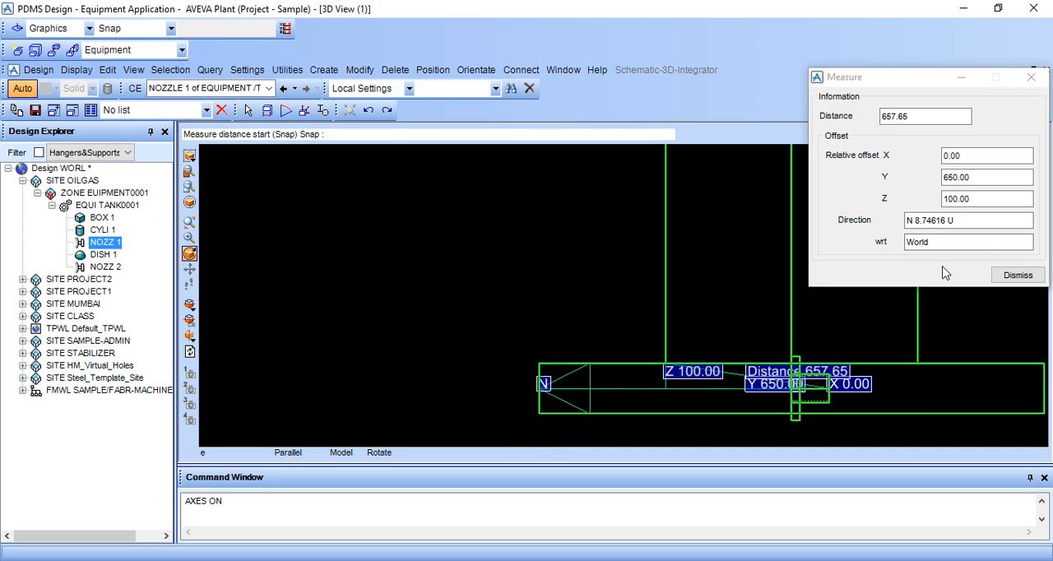
pyautogui.click(1014, 277)
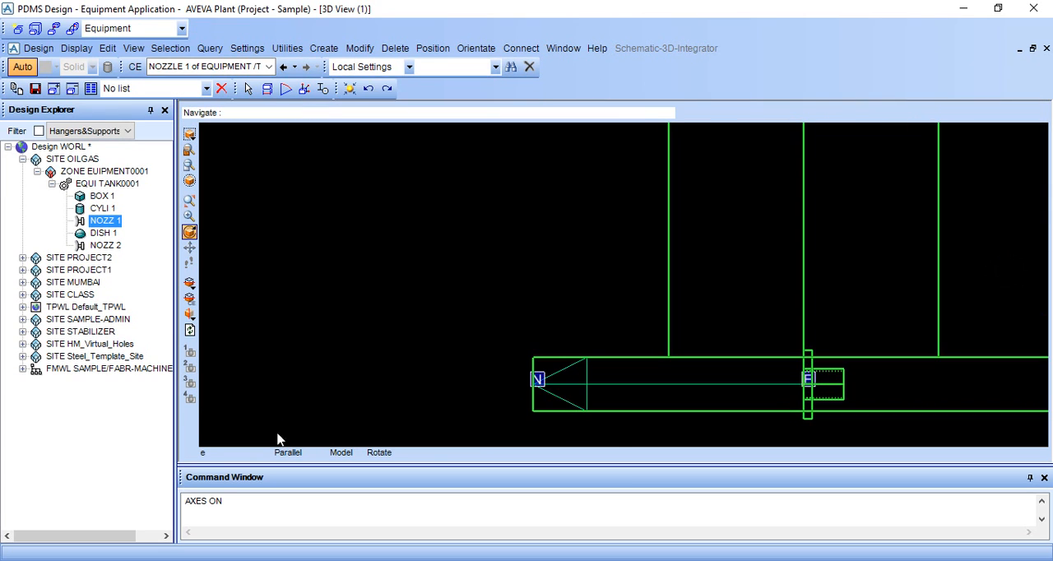
# Move the second nozzle onto the cylinder's north side with the commands BY N 650 and BY U 1000
pyautogui.click(222, 514)
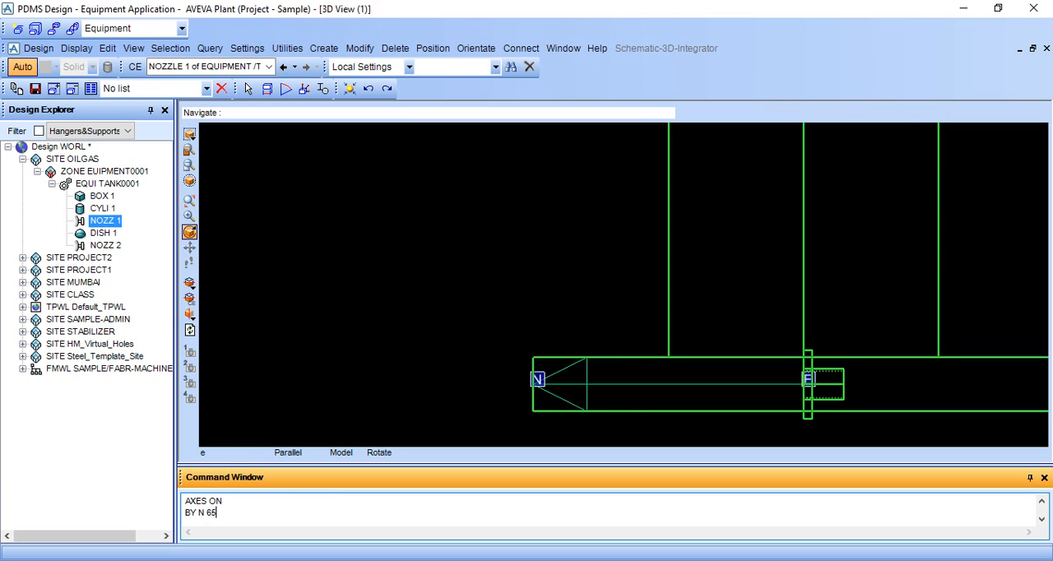
pyautogui.press('Return')
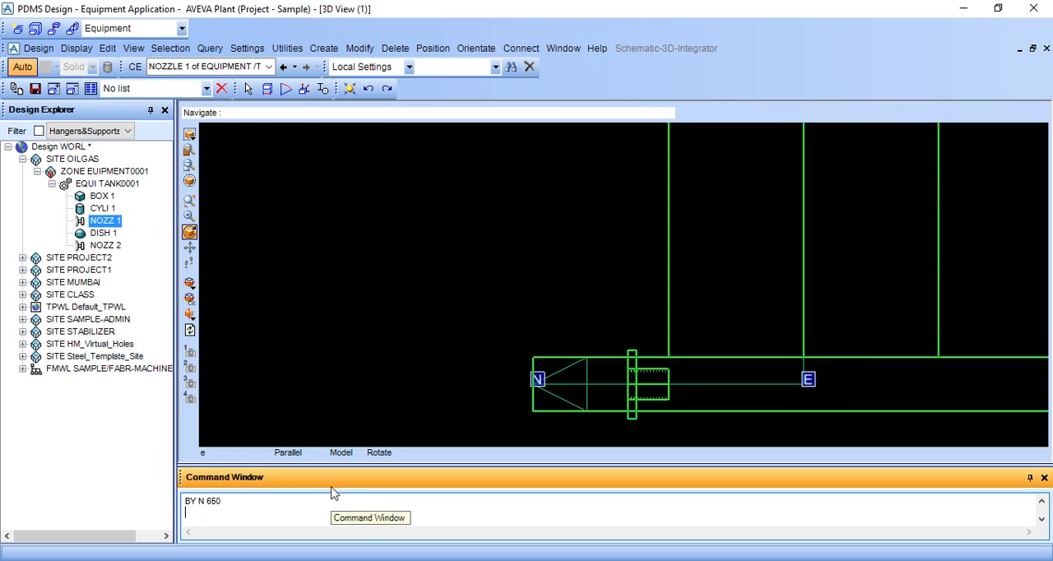
pyautogui.scroll(-3, 709, 277)
pyautogui.scroll(-4, 703, 277)
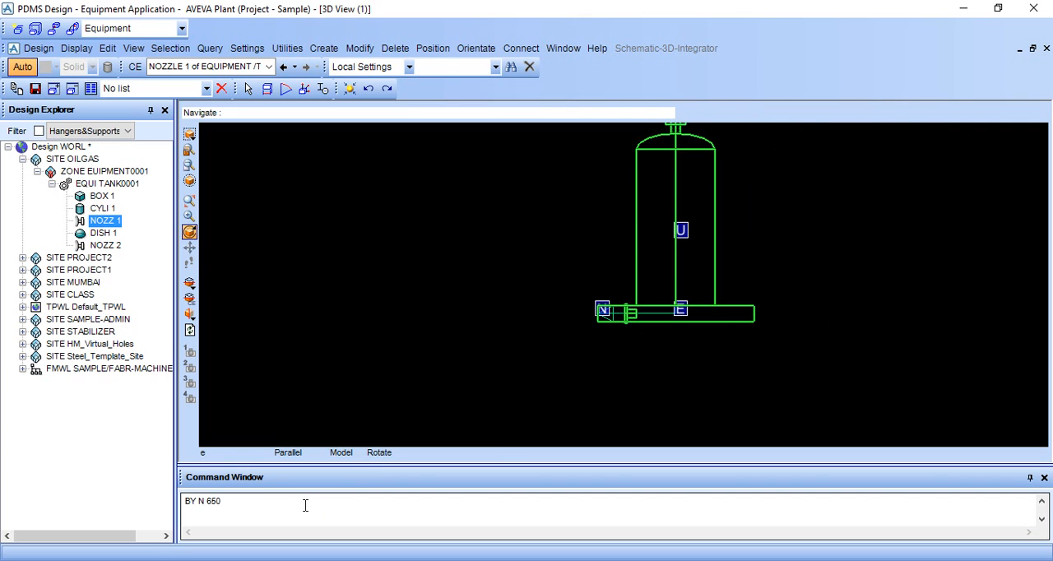
pyautogui.click(283, 519)
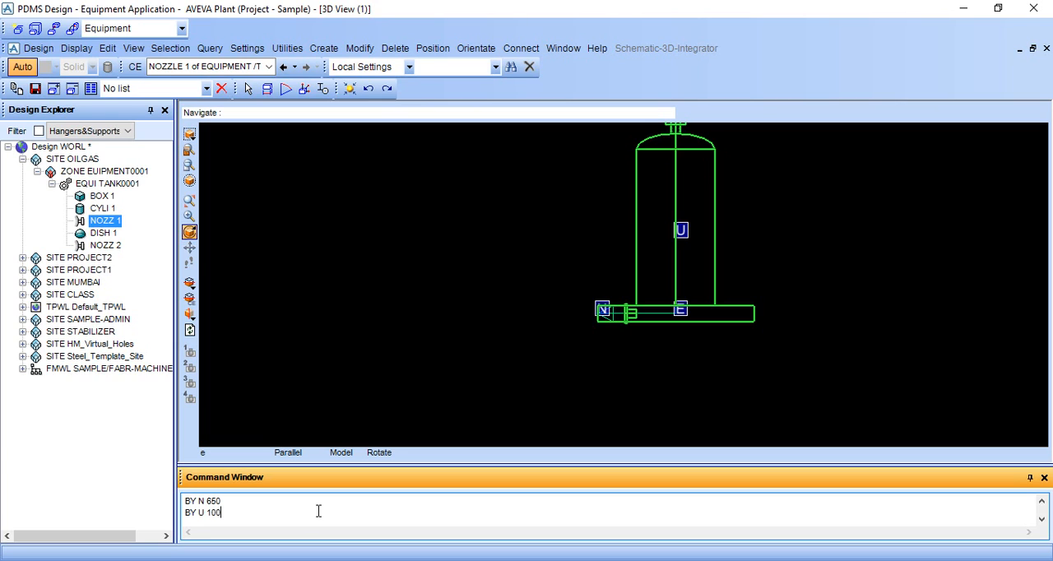
pyautogui.press('Return')
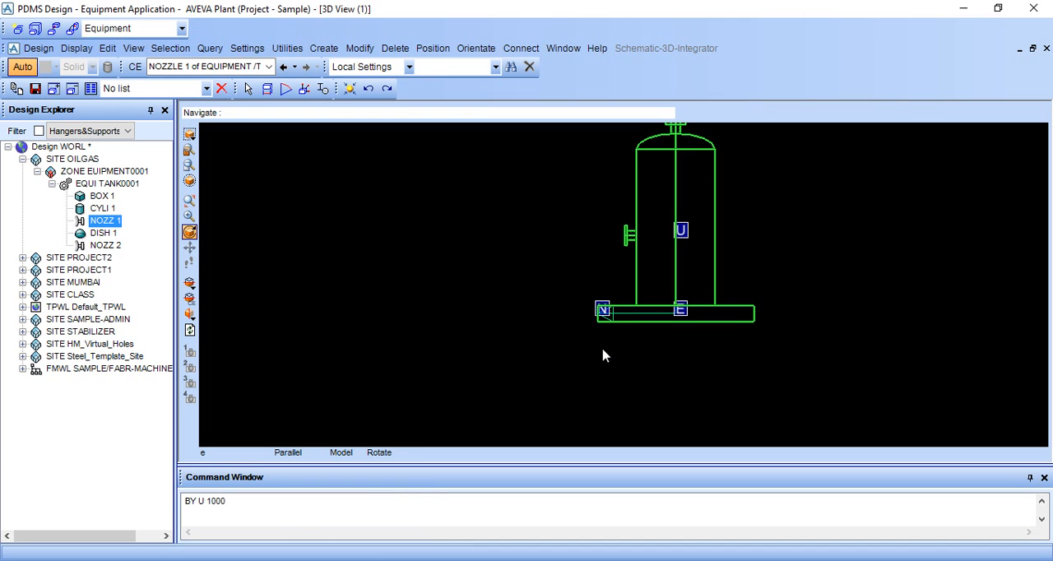
# Examine the side nozzle on the cylinder and the top nozzle on the dish in a shaded, rotated view
pyautogui.moveTo(603, 355); pyautogui.dragTo(668, 349, button='middle')
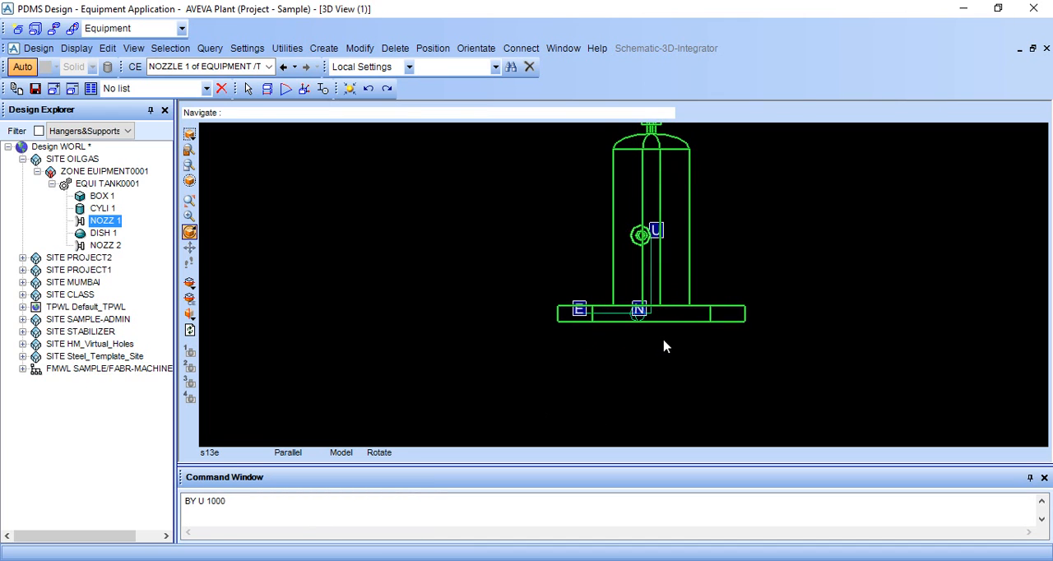
pyautogui.press('F8')
pyautogui.moveTo(639, 294); pyautogui.dragTo(701, 298, button='middle')
pyautogui.scroll(3, 639, 298)
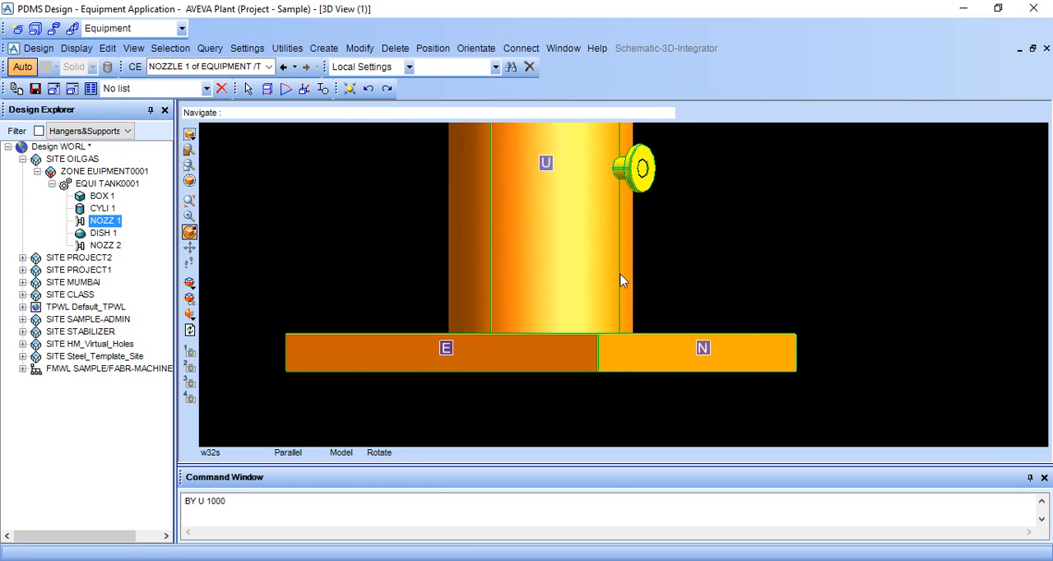
pyautogui.scroll(3, 617, 277)
pyautogui.moveTo(623, 274); pyautogui.dragTo(624, 335, button='middle')
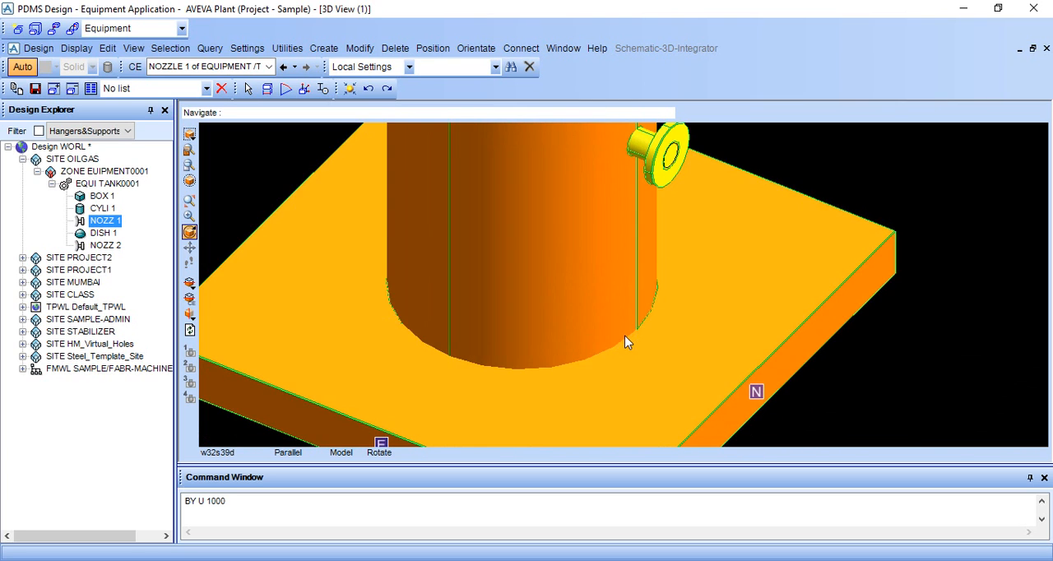
pyautogui.scroll(-2, 616, 214)
pyautogui.scroll(4, 619, 229)
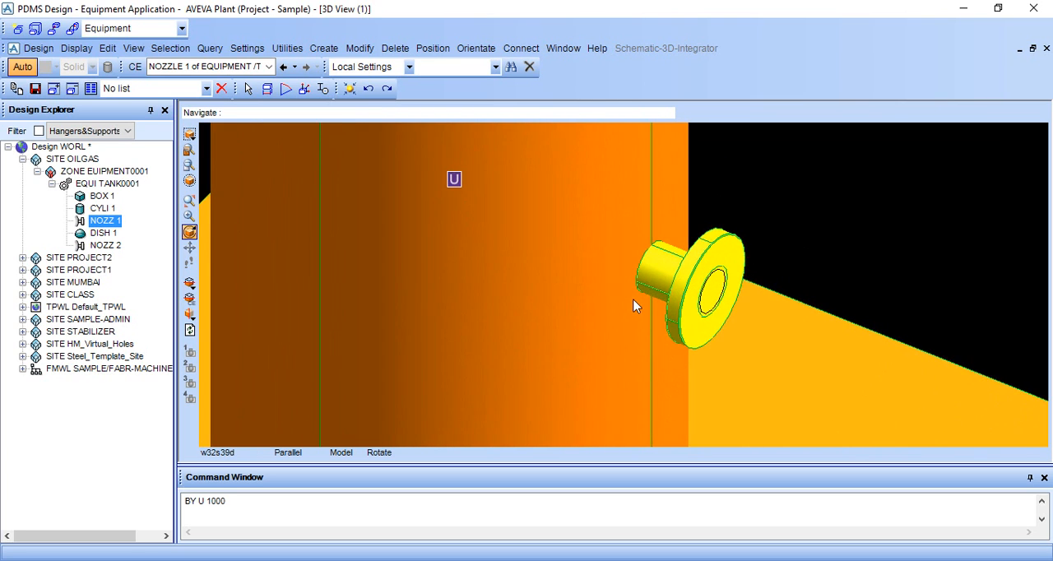
pyautogui.scroll(-4, 631, 295)
pyautogui.scroll(-4, 630, 296)
pyautogui.scroll(4, 594, 194)
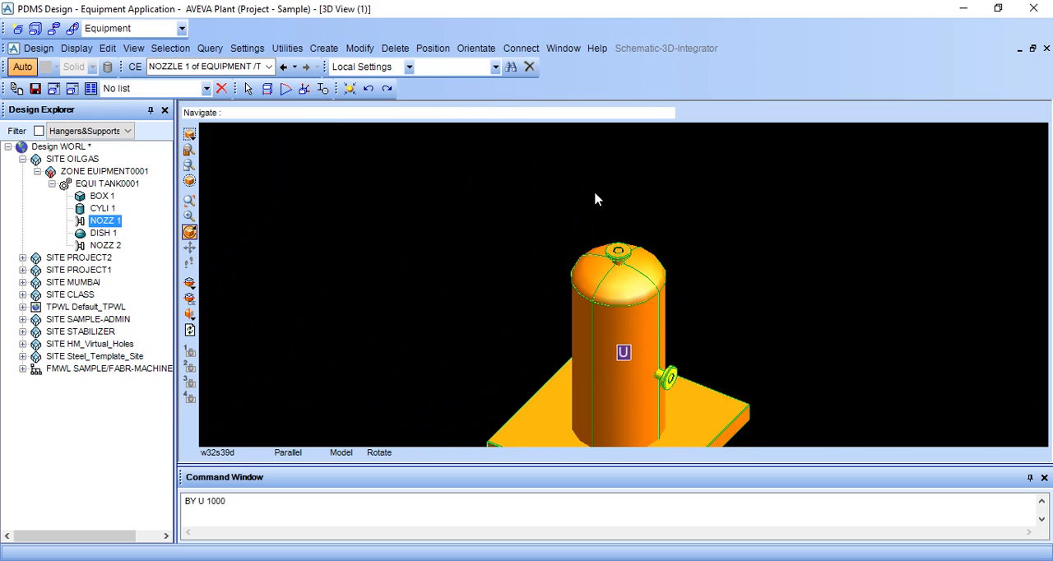
# Make TANK0001 the current element and set the 3D view to look north
pyautogui.click(610, 255)
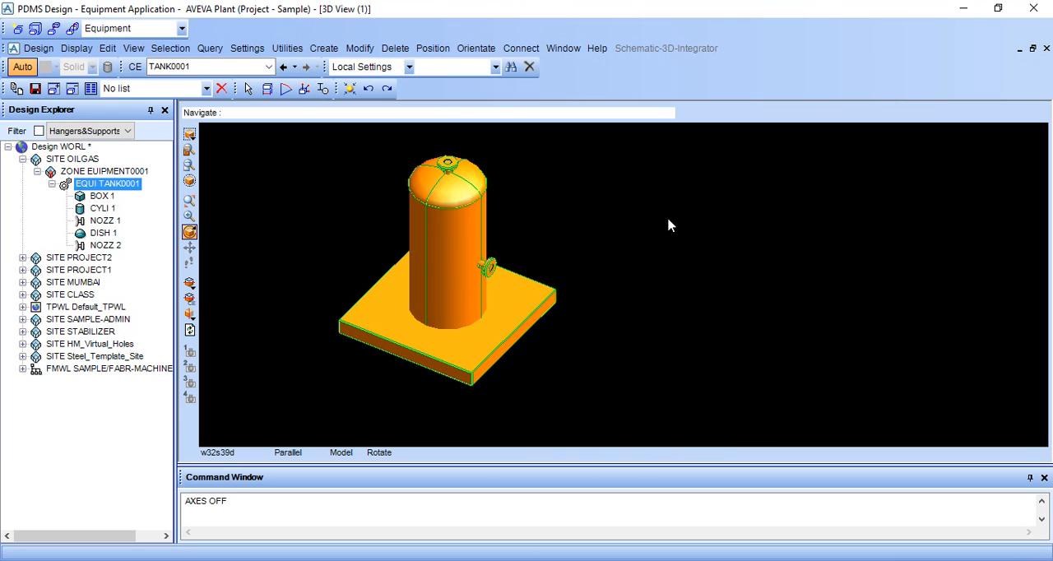
pyautogui.scroll(-1, 679, 239)
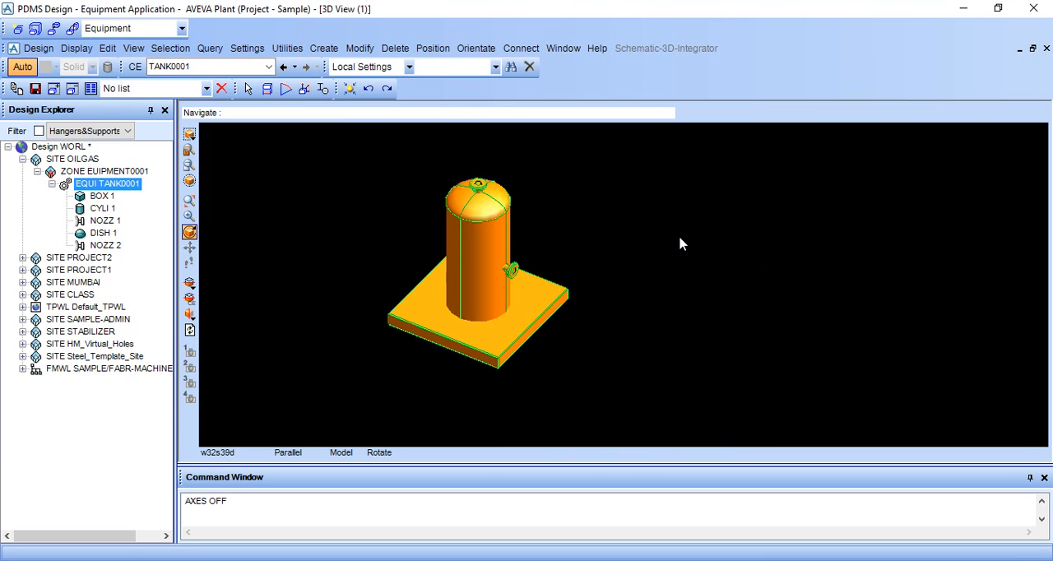
pyautogui.rightClick(684, 207)
pyautogui.moveTo(727, 321)
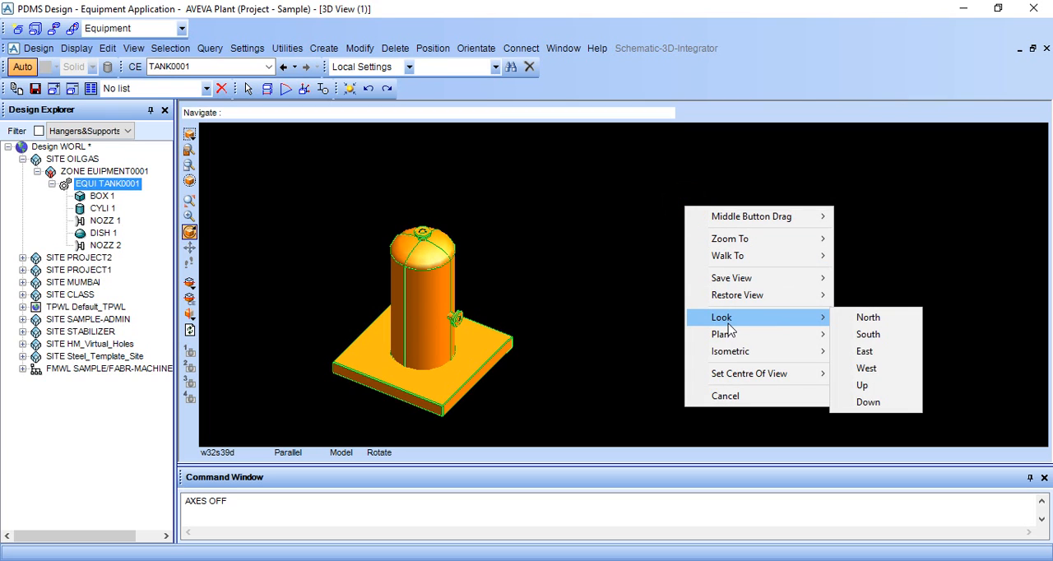
pyautogui.click(883, 319)
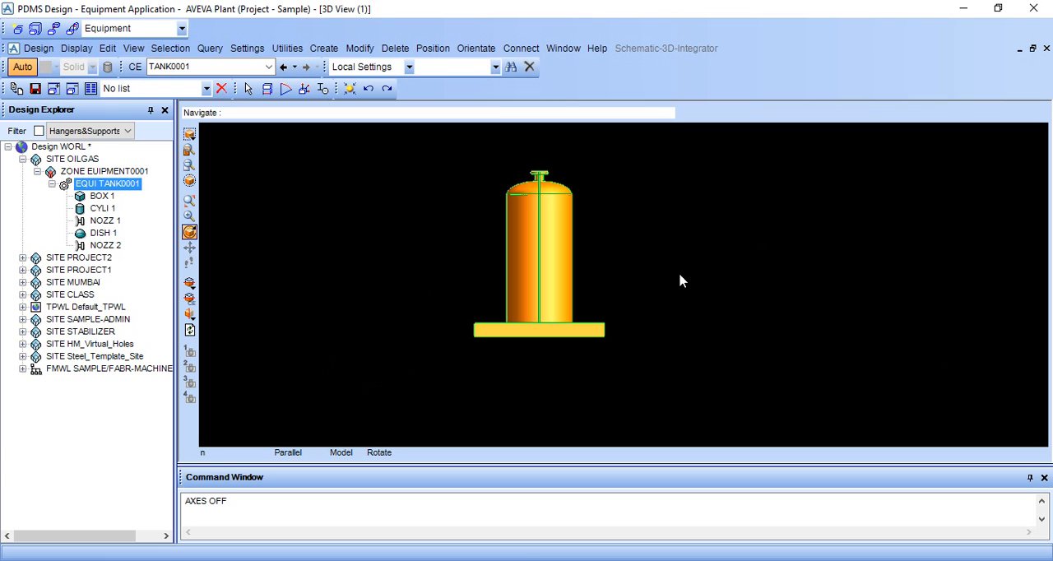
# Create a box primitive on TANK0001 with X length 1000, Y length 1000 and Z length 200, keeping its position at the tank's origin
pyautogui.click(326, 49)
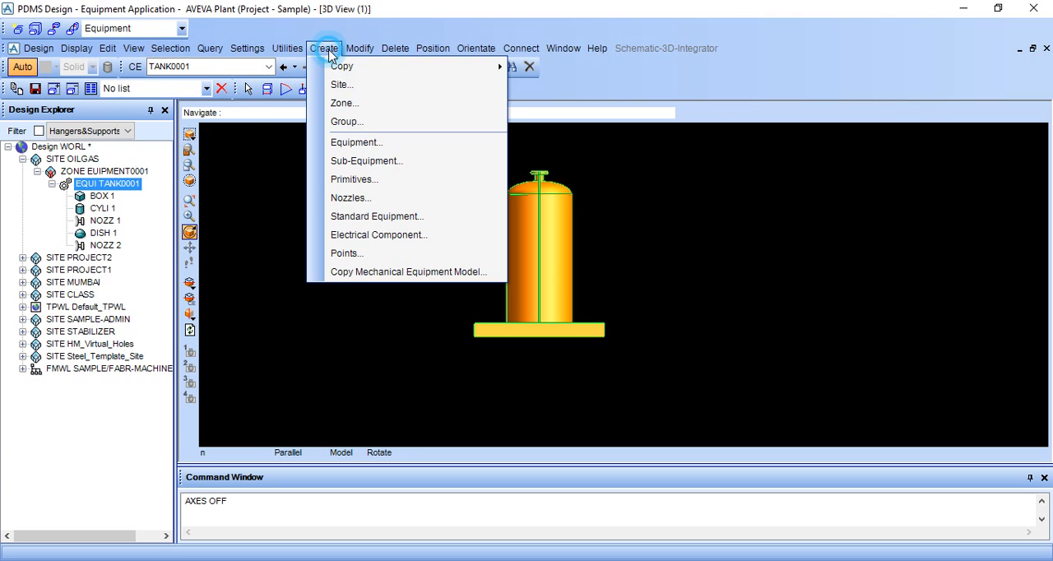
pyautogui.click(364, 179)
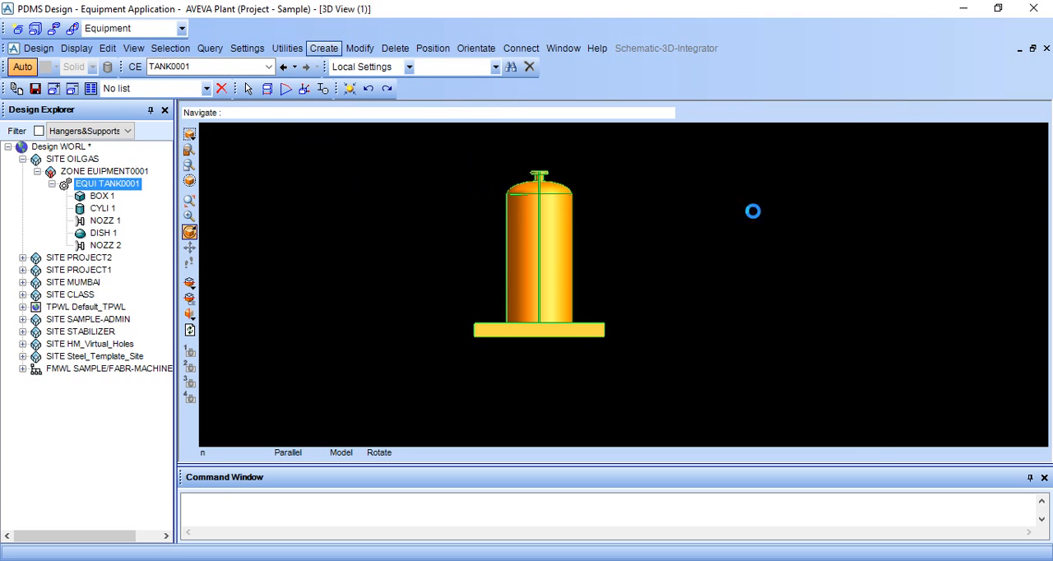
pyautogui.click(904, 167)
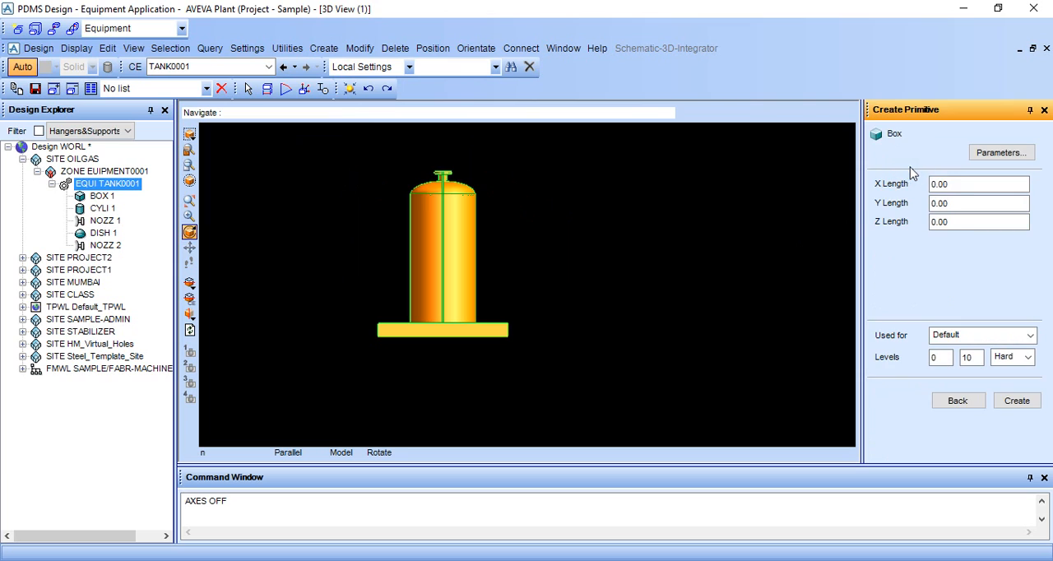
pyautogui.press('BackSpace')
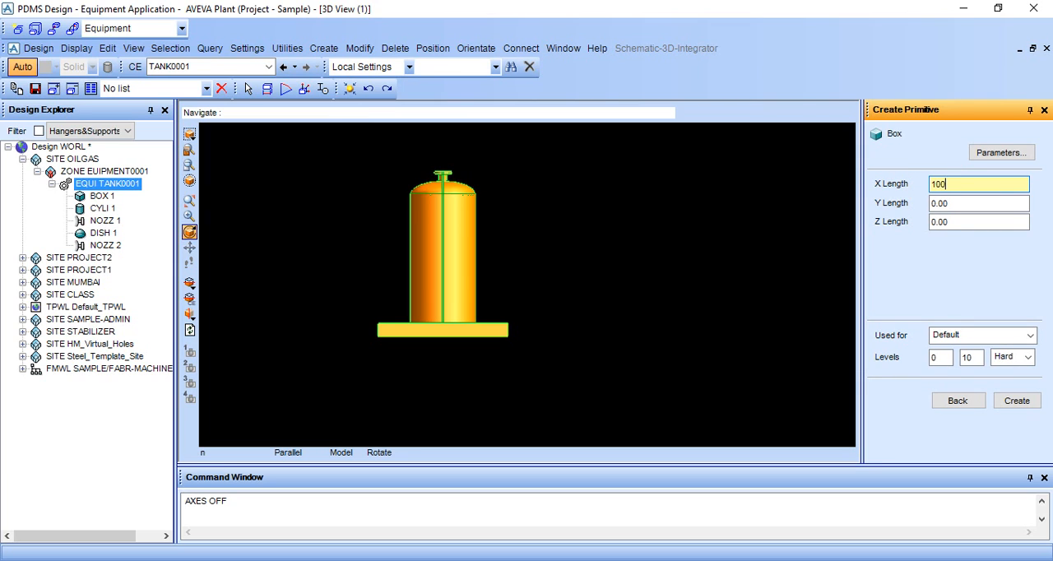
pyautogui.press('Tab')
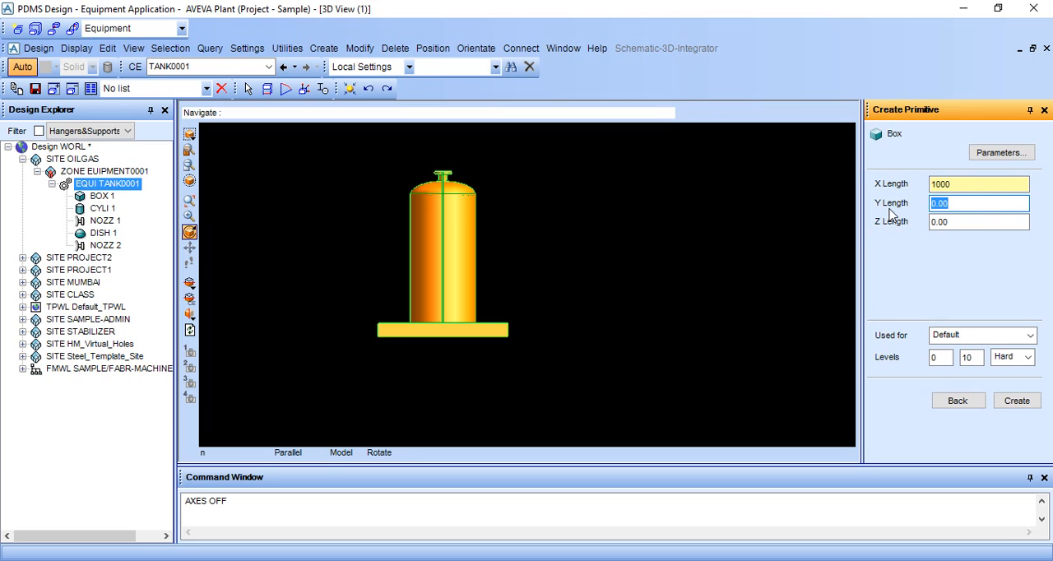
pyautogui.press('BackSpace')
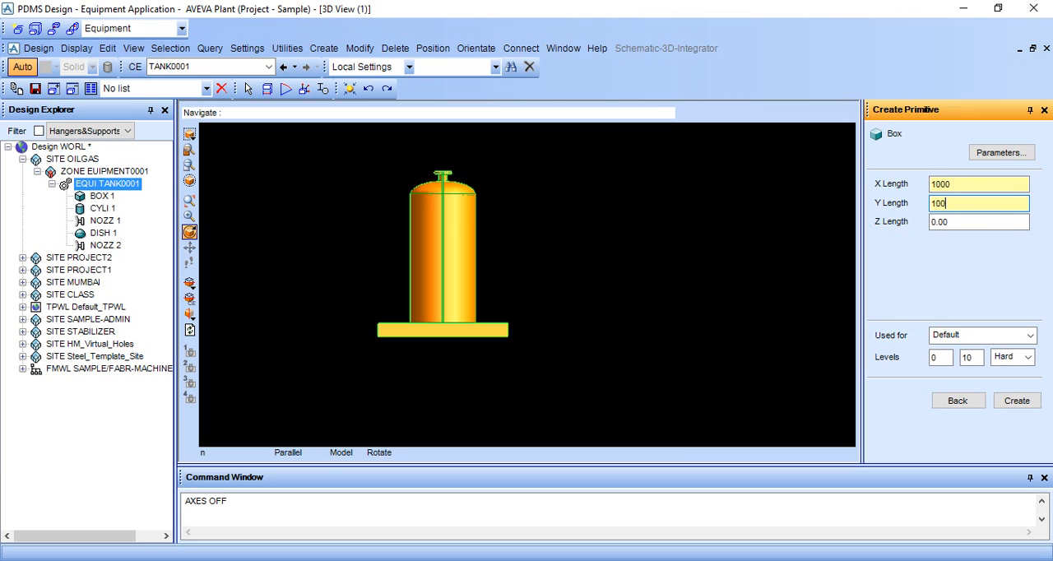
pyautogui.click(987, 222)
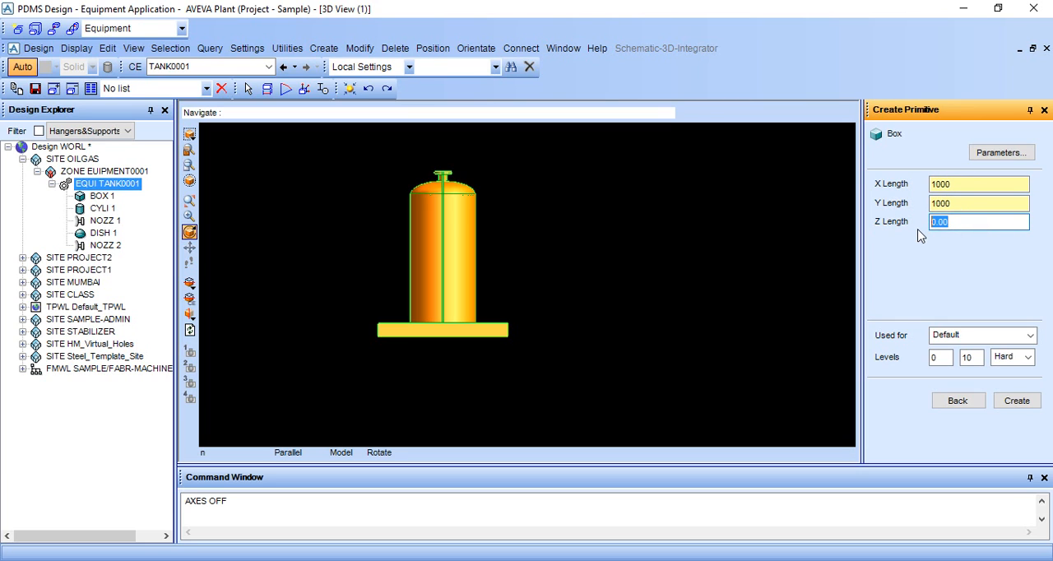
pyautogui.press('BackSpace')
pyautogui.write('200')
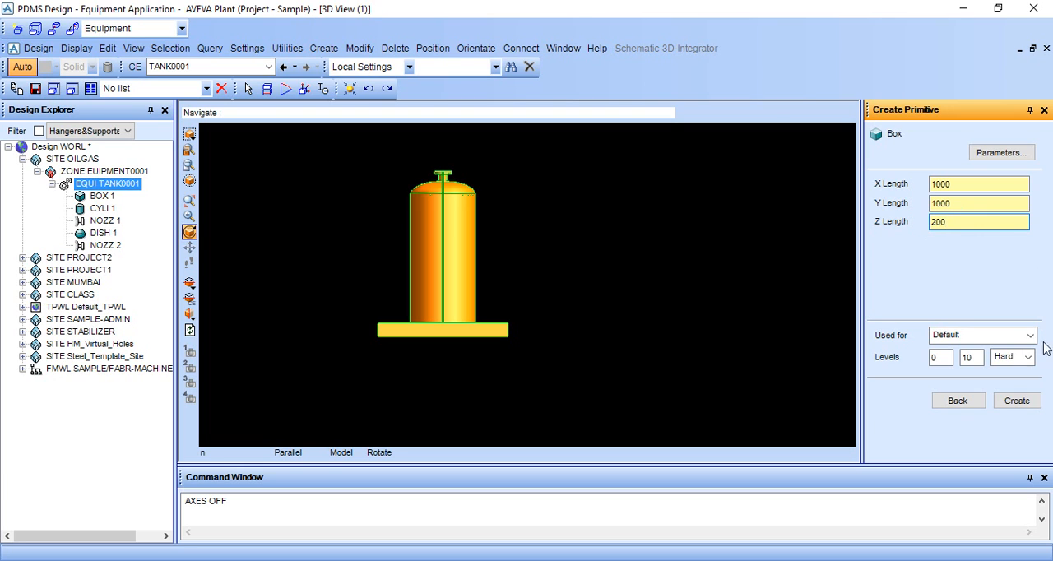
pyautogui.click(1016, 400)
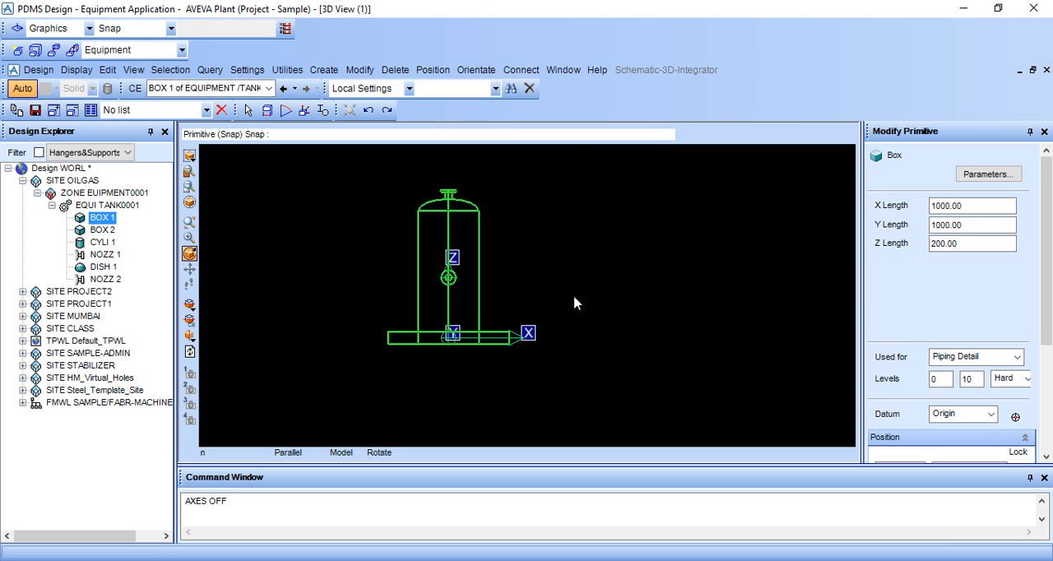
pyautogui.scroll(-3, 1024, 354)
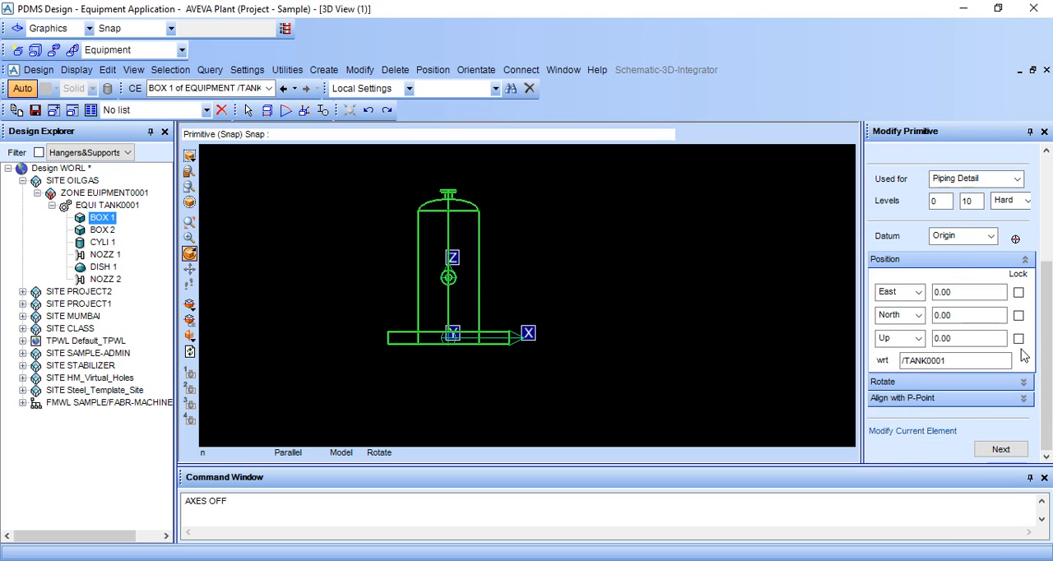
pyautogui.click(1000, 449)
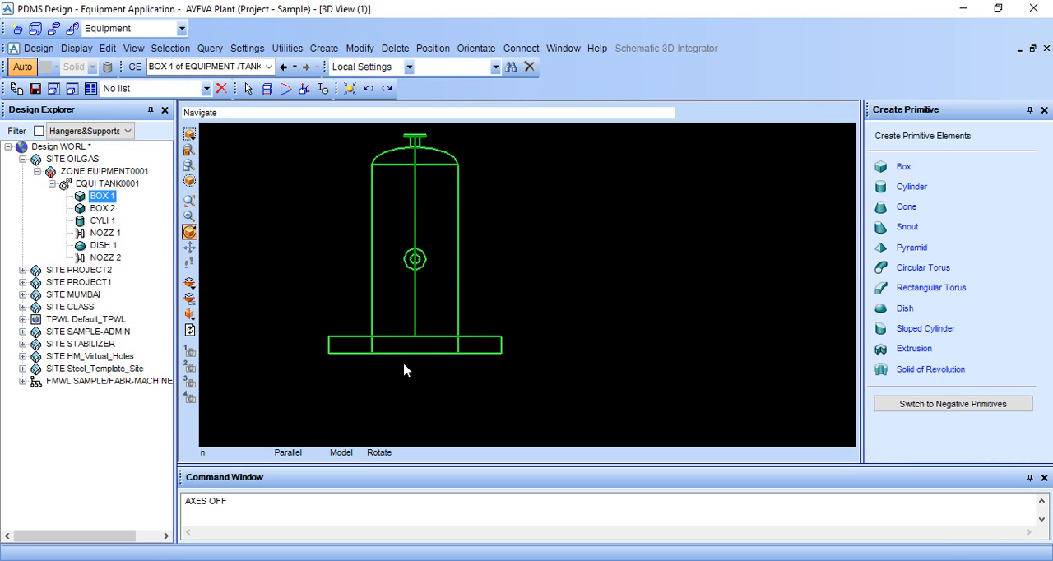
# Move BOX 1 east of the tank with the command BY E 3000 and show the model shaded
pyautogui.click(285, 518)
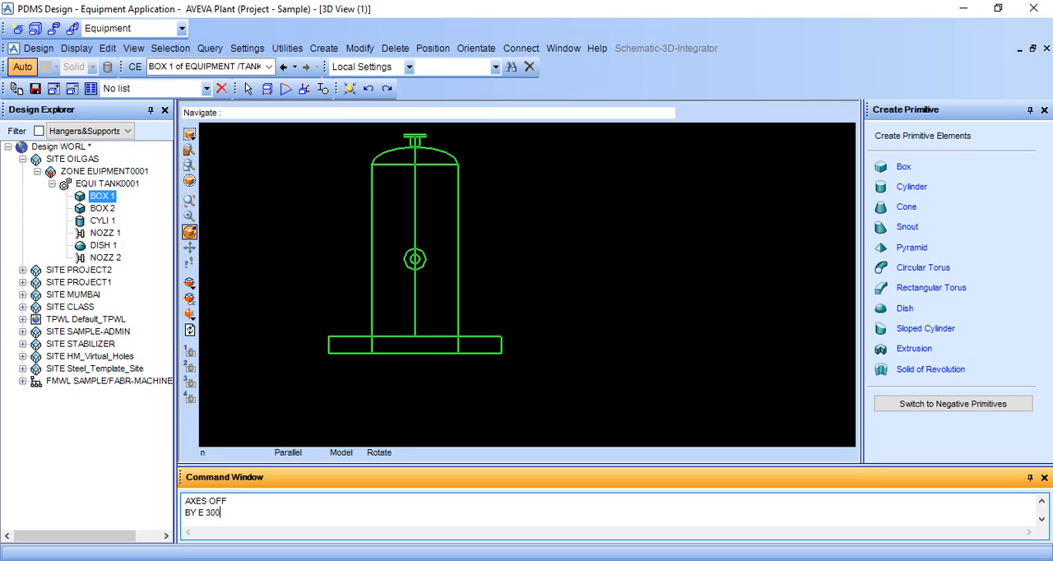
pyautogui.press('Return')
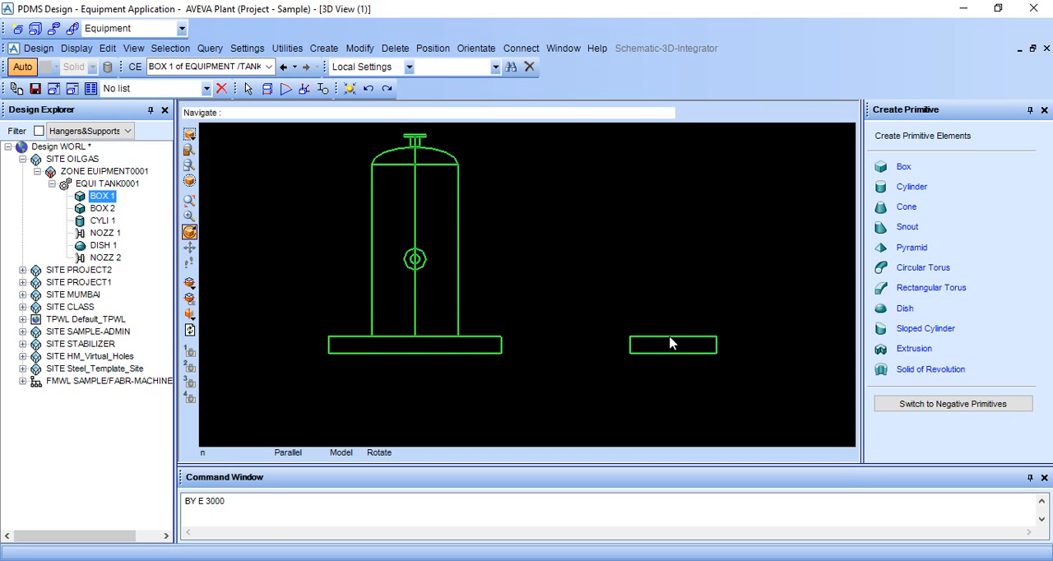
pyautogui.moveTo(670, 337); pyautogui.dragTo(674, 361, button='middle')
pyautogui.middleClick(702, 359)
pyautogui.press('F8')
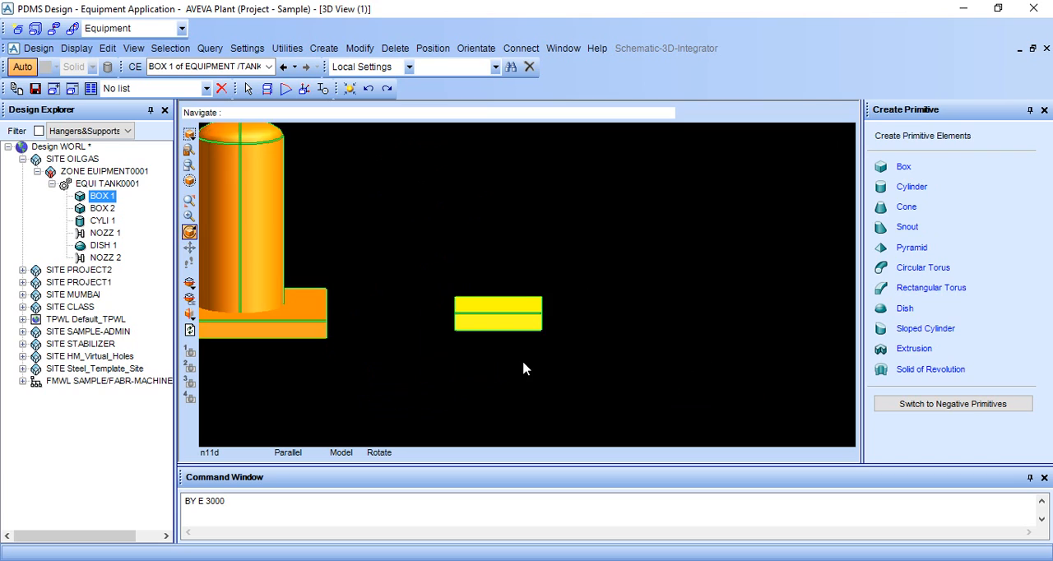
# Examine the moved BOX 1 up close in a shaded view from above
pyautogui.scroll(4, 523, 362)
pyautogui.moveTo(513, 357); pyautogui.dragTo(531, 384, button='middle')
pyautogui.middleClick(531, 385)
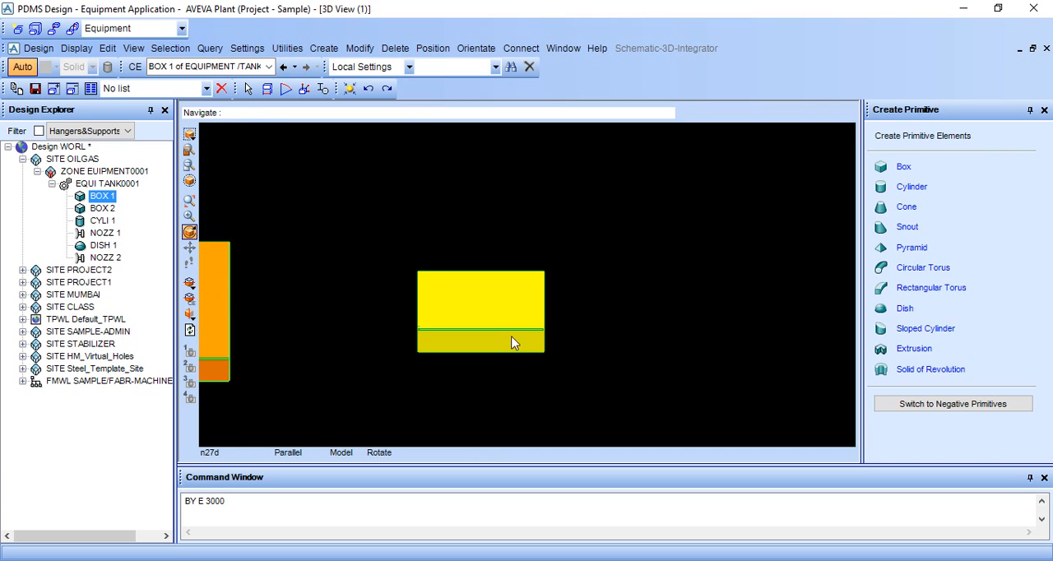
pyautogui.scroll(3, 498, 296)
pyautogui.moveTo(500, 291); pyautogui.dragTo(515, 332, button='middle')
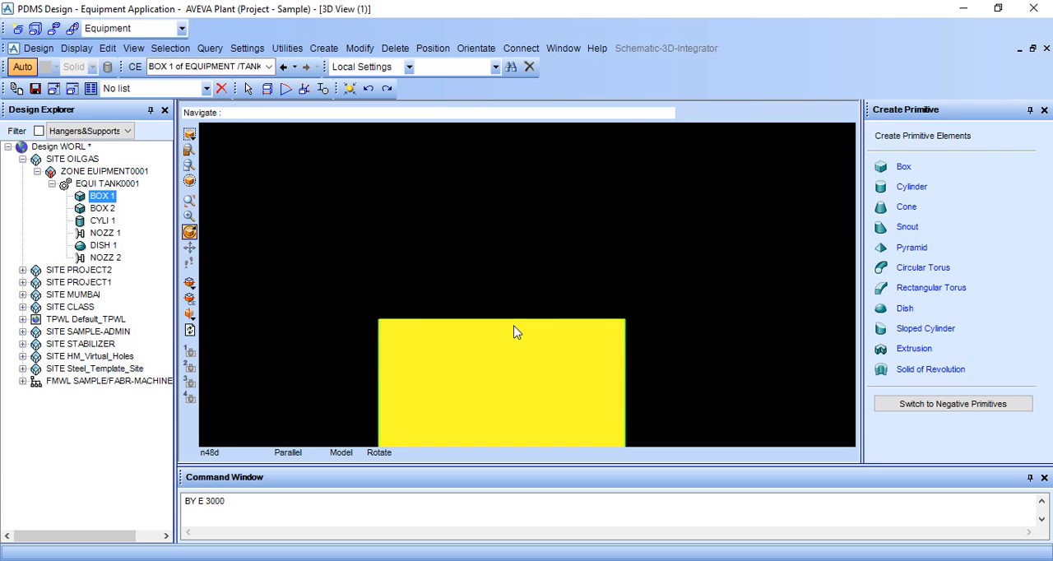
pyautogui.middleClick(516, 326)
pyautogui.scroll(2, 532, 322)
pyautogui.scroll(-5, 535, 322)
pyautogui.middleClick(534, 322)
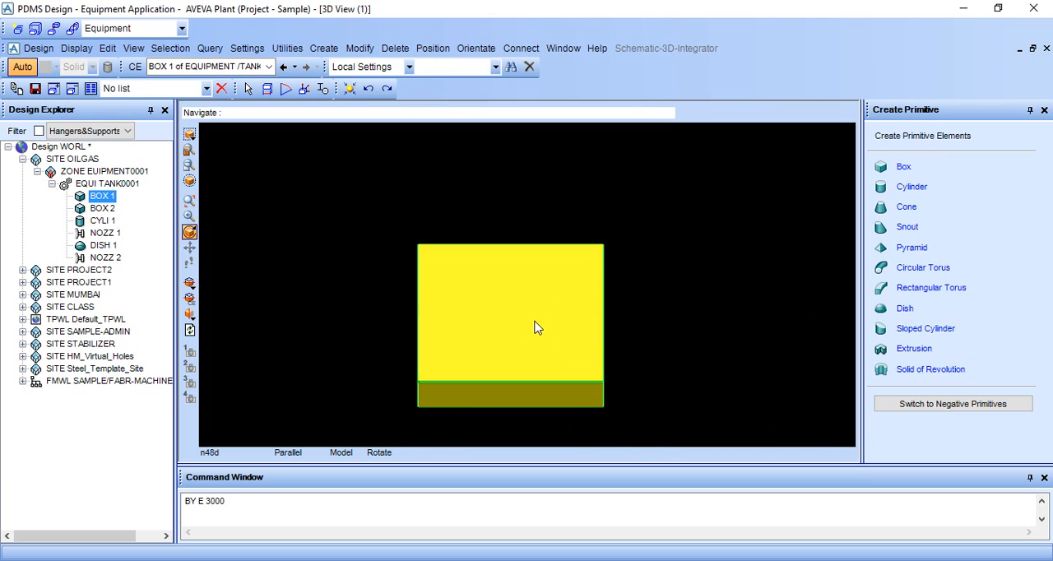
pyautogui.scroll(2, 534, 328)
pyautogui.middleClick(526, 332)
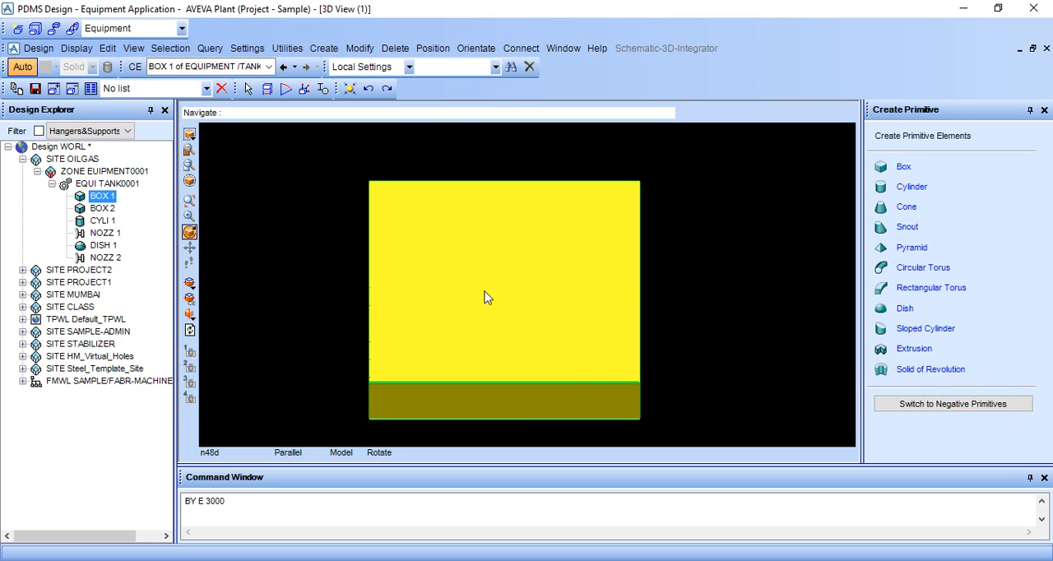
# Switch primitive creation to negative primitives and try to select BOX 1 by picking it in the 3D view
pyautogui.click(944, 405)
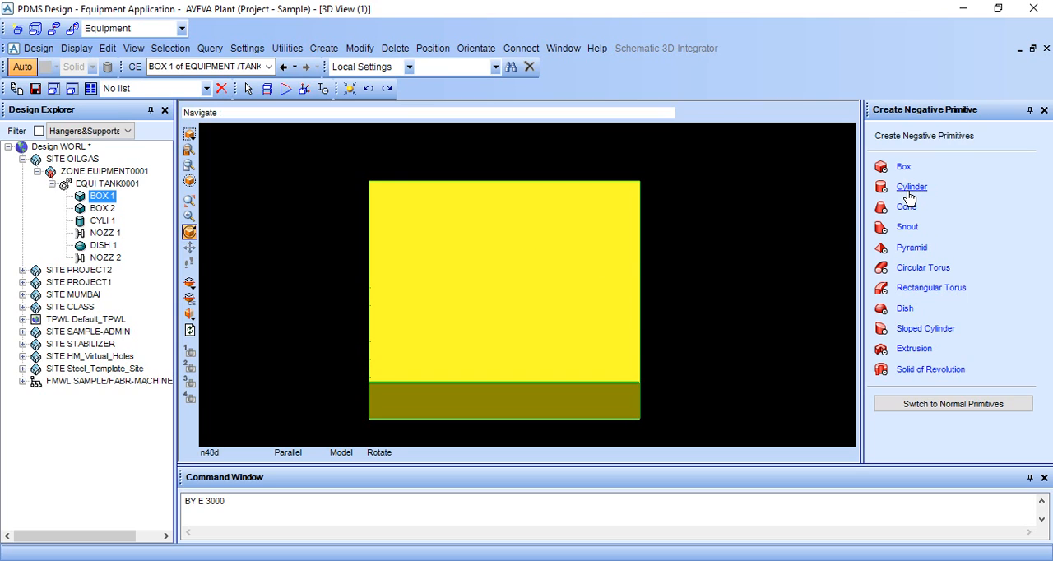
pyautogui.click(530, 284)
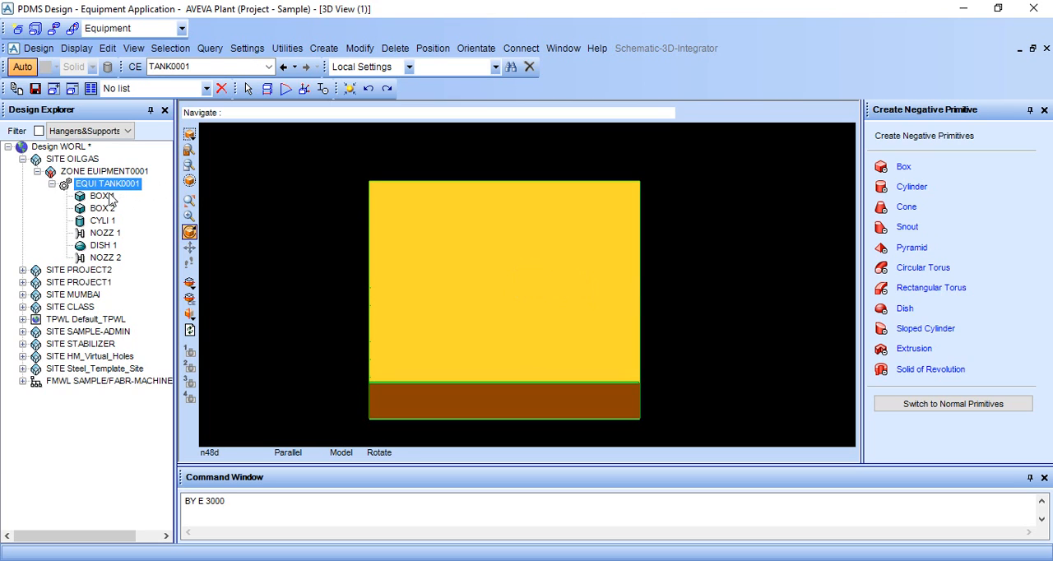
pyautogui.click(109, 197)
pyautogui.click(484, 284)
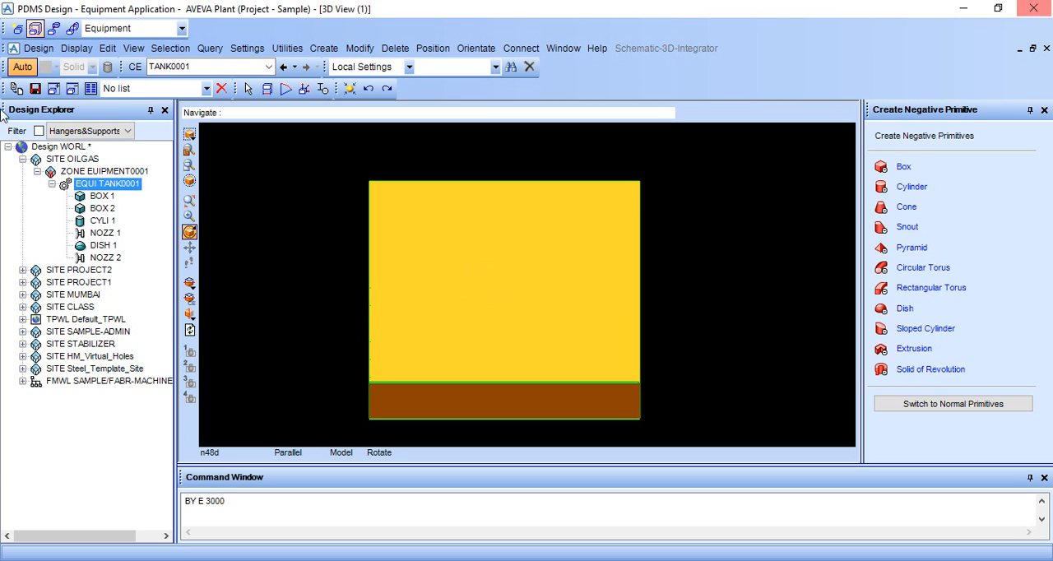
pyautogui.click(99, 197)
pyautogui.click(575, 323)
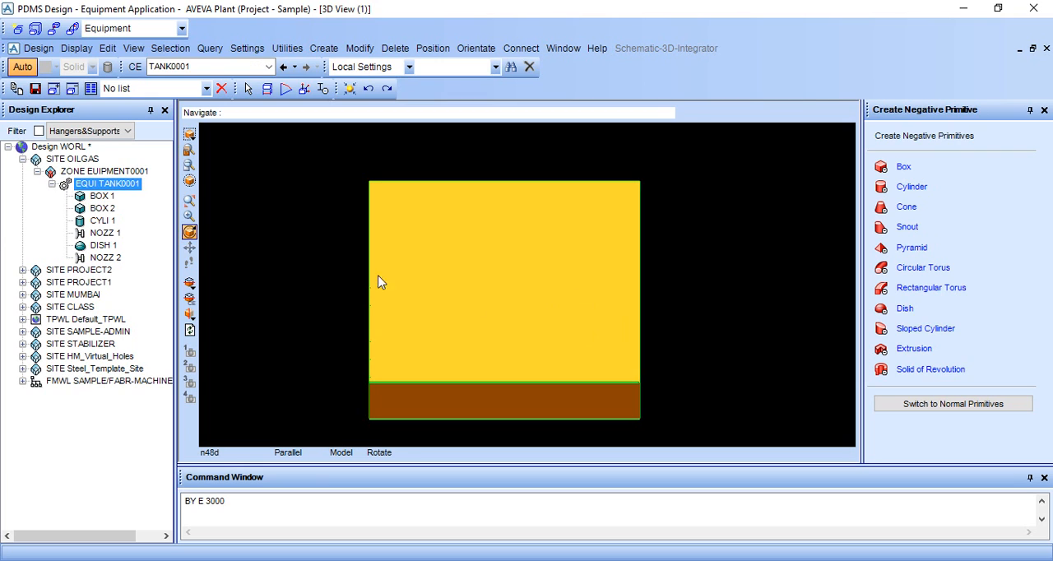
pyautogui.click(97, 198)
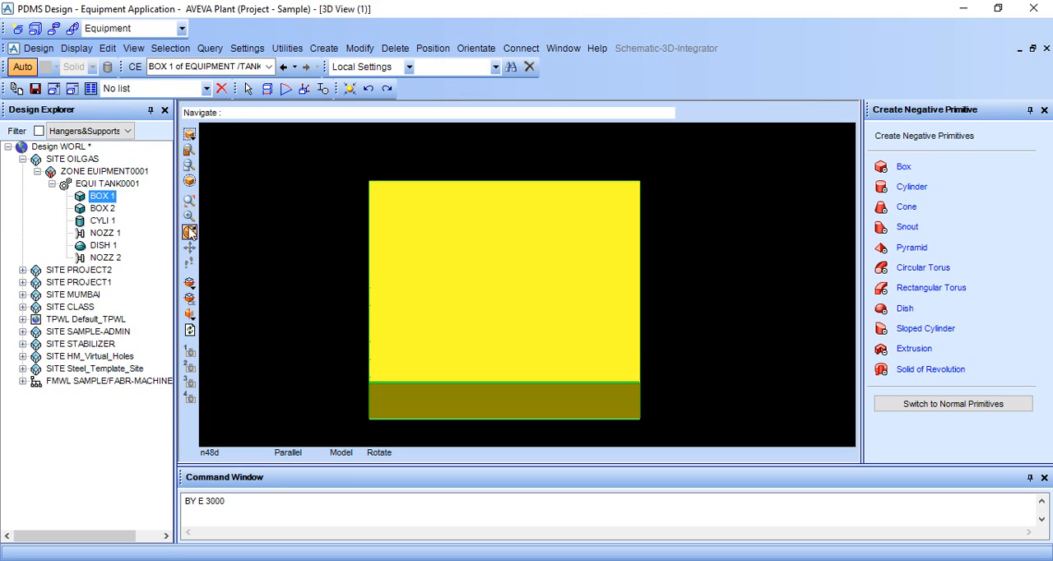
pyautogui.click(461, 301)
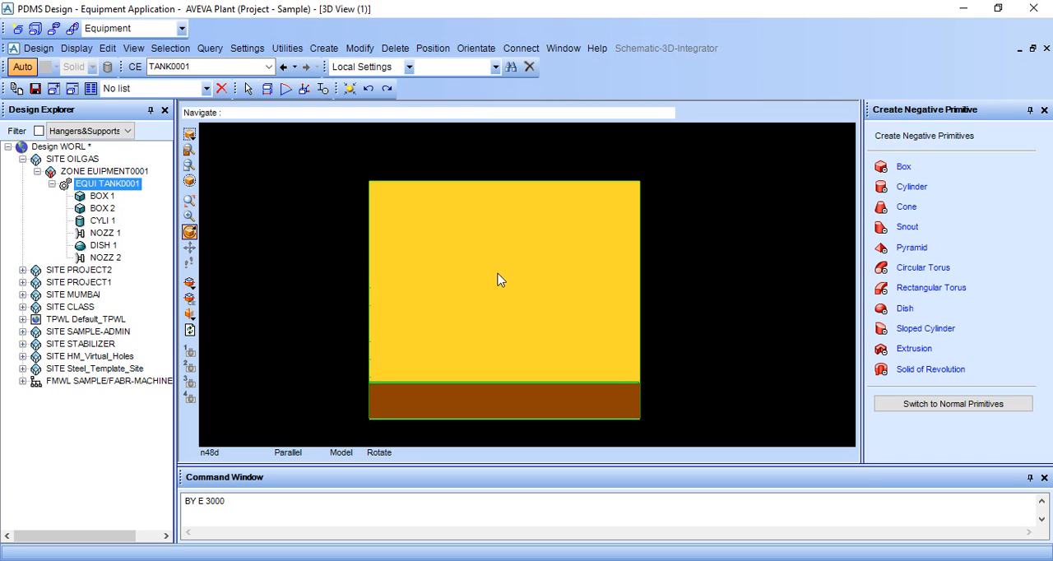
# Set the graphical selection level to Element and pick BOX 1 in the 3D view as the current element
pyautogui.click(132, 28)
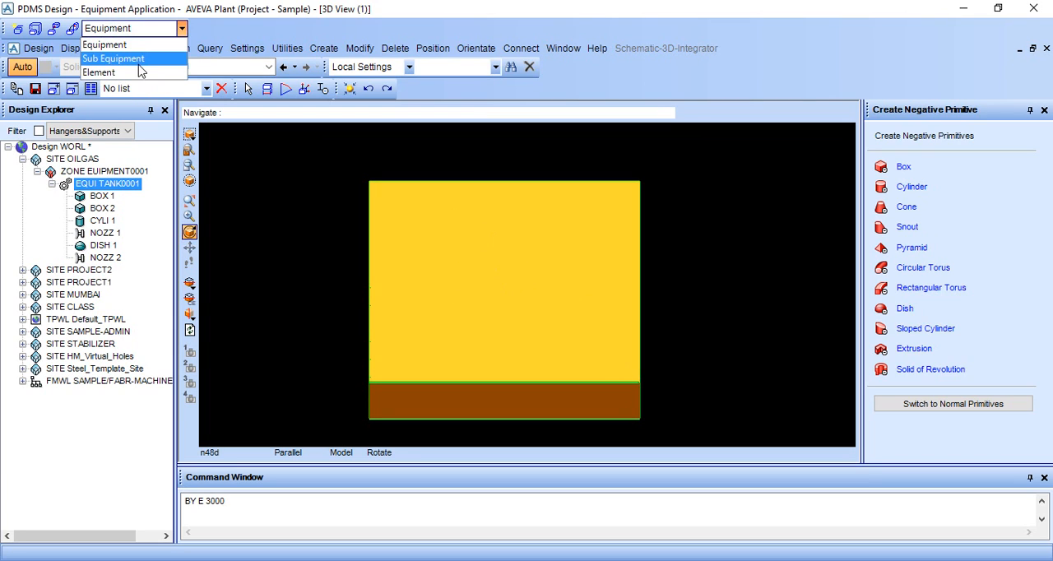
pyautogui.click(140, 74)
pyautogui.click(246, 90)
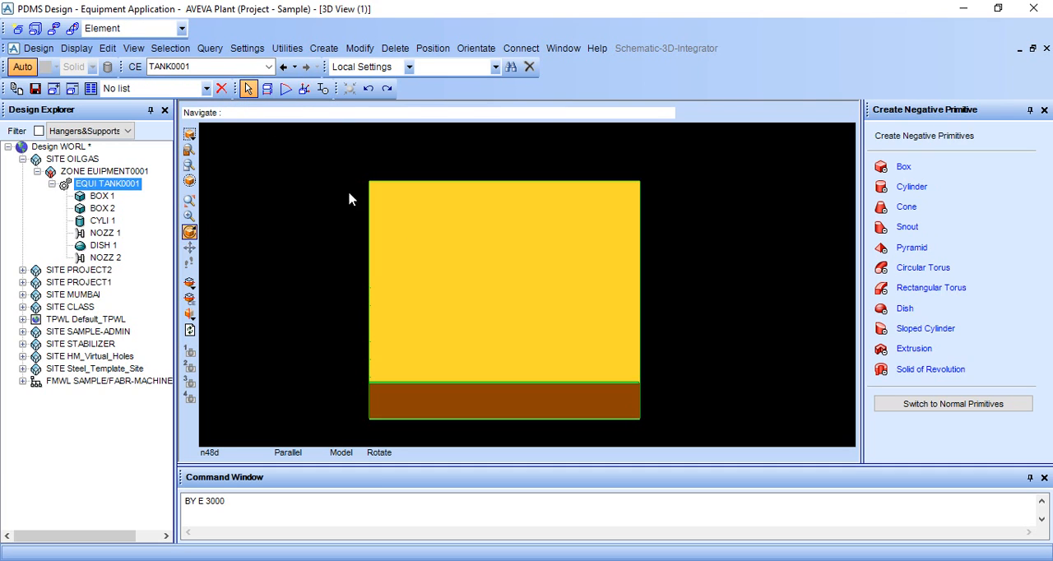
pyautogui.click(499, 283)
pyautogui.click(496, 276)
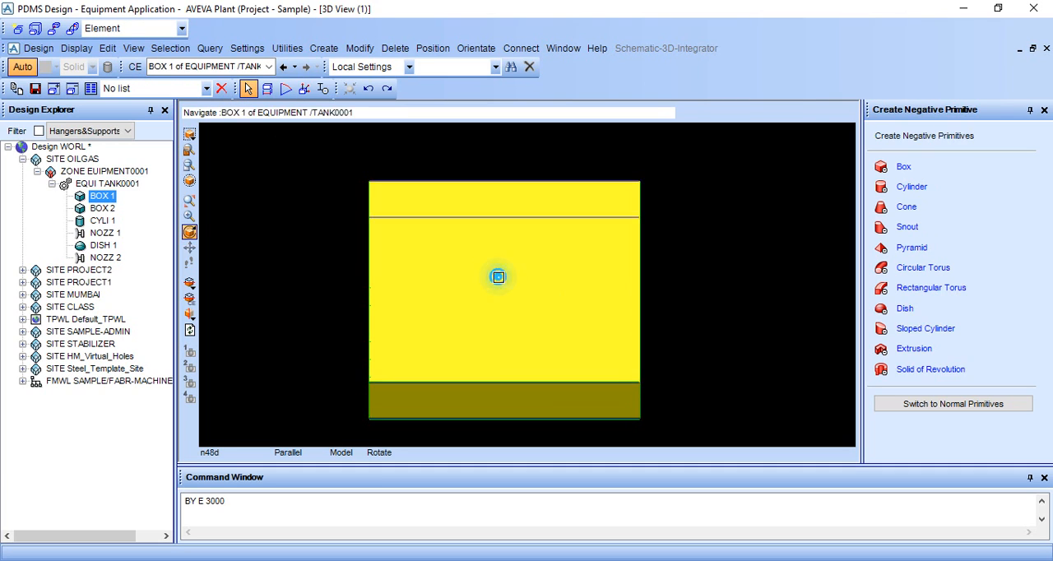
pyautogui.click(496, 277)
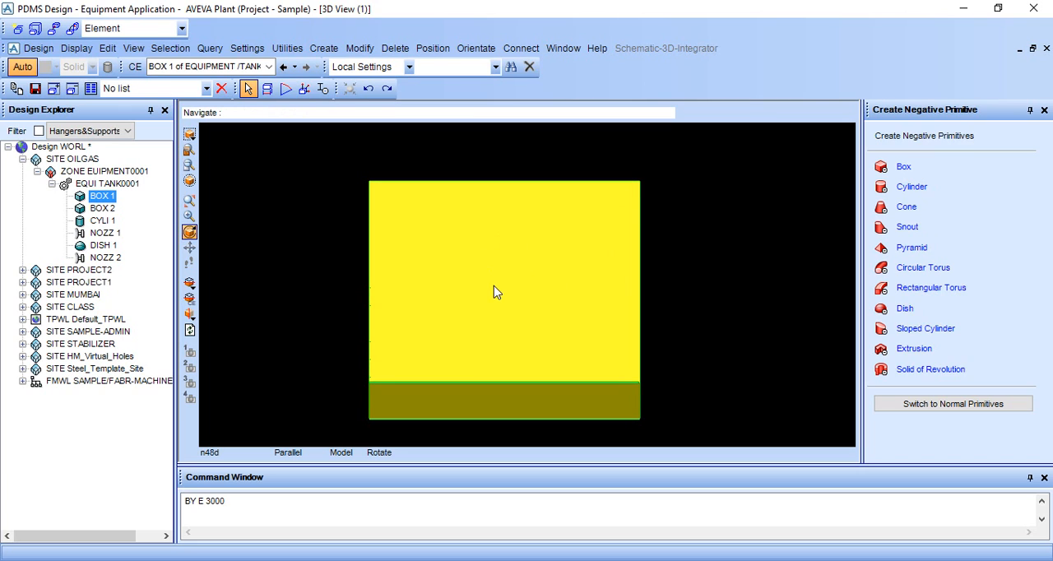
# Create a negative cylinder in BOX 1 with height 200 and diameter 300, keeping its position at the box's origin
pyautogui.click(911, 187)
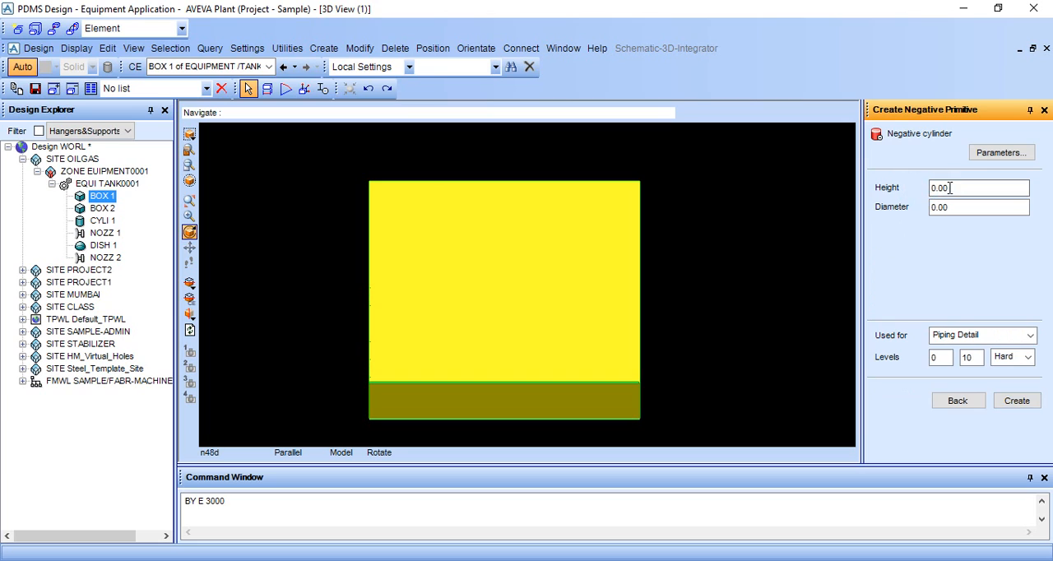
pyautogui.click(937, 188)
pyautogui.press('BackSpace')
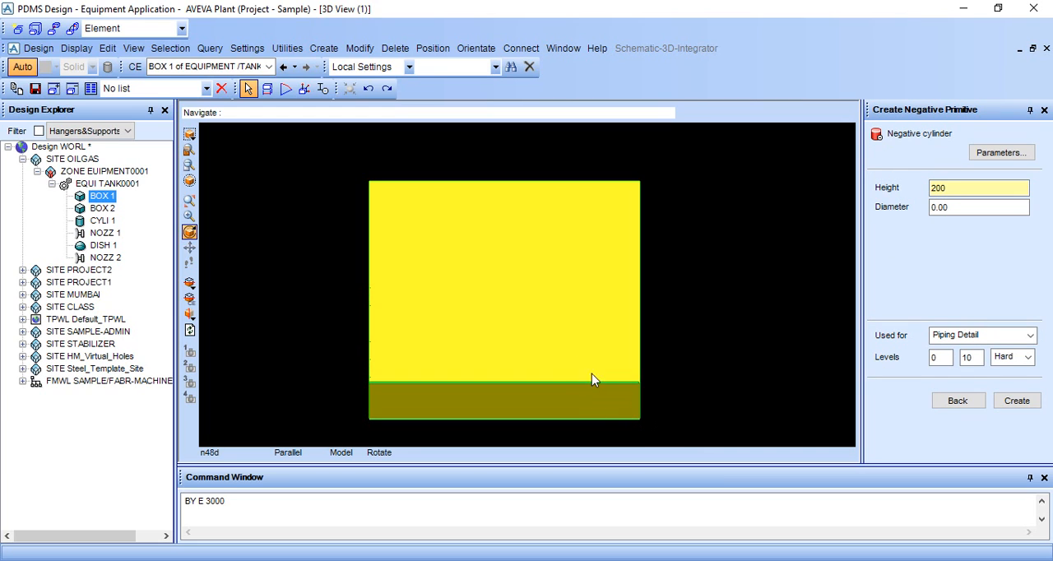
pyautogui.click(951, 206)
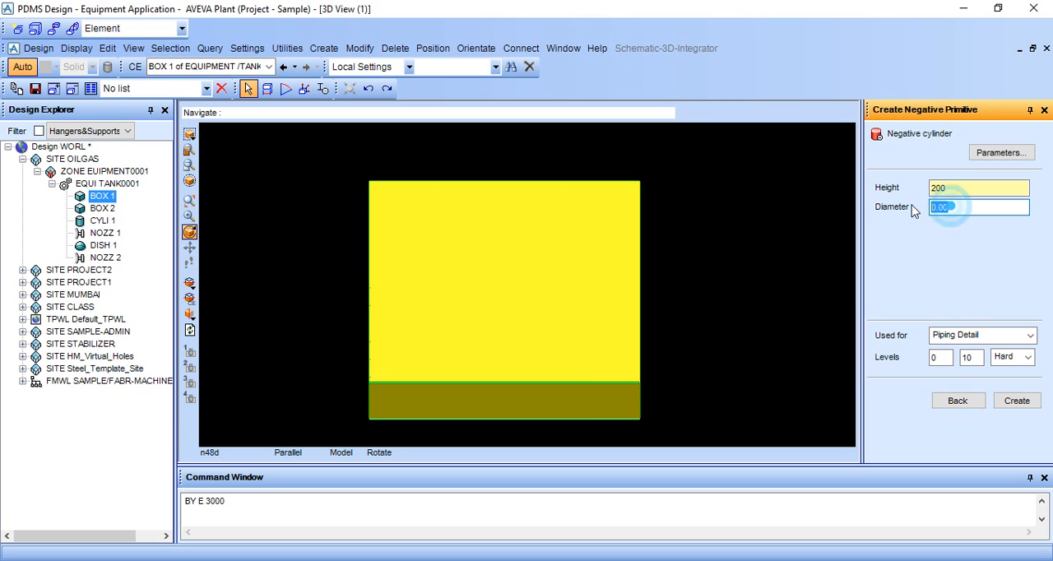
pyautogui.write('3')
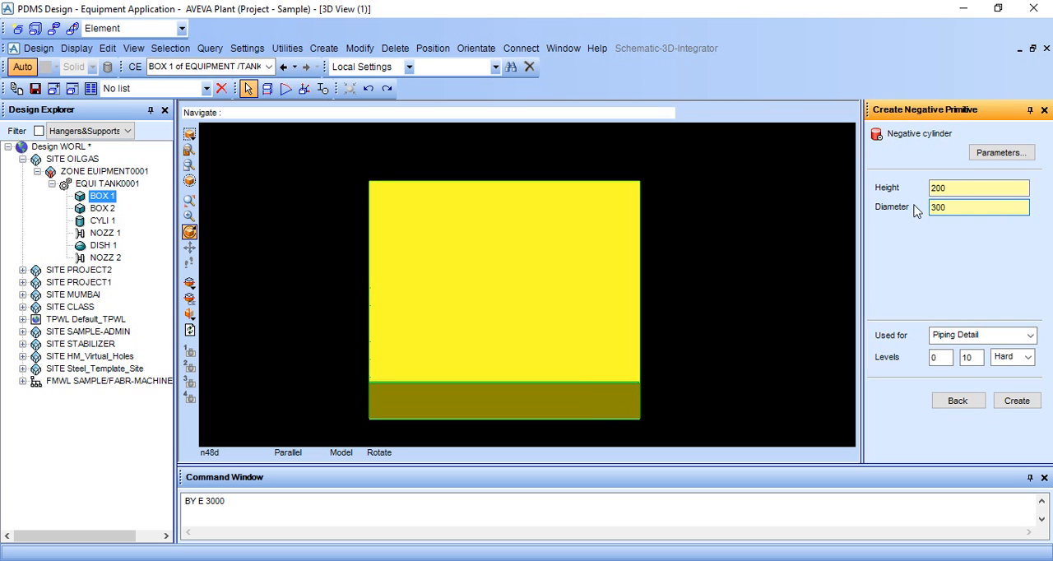
pyautogui.click(1020, 401)
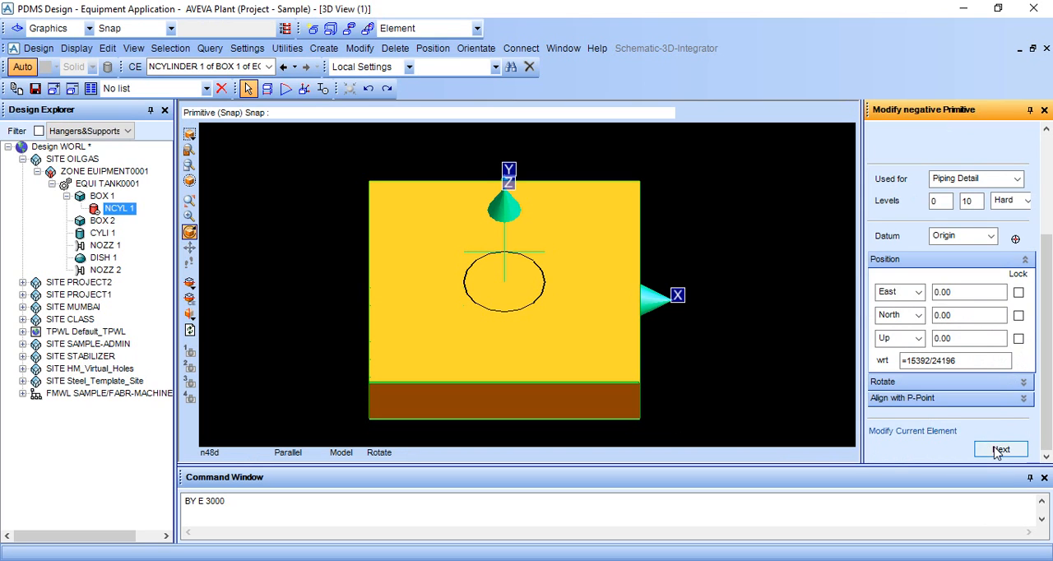
pyautogui.click(999, 450)
# Turn on Holes Drawn in the graphics representation settings and inspect the cylindrical hole cut through BOX 1
pyautogui.moveTo(381, 348); pyautogui.dragTo(534, 336, button='middle')
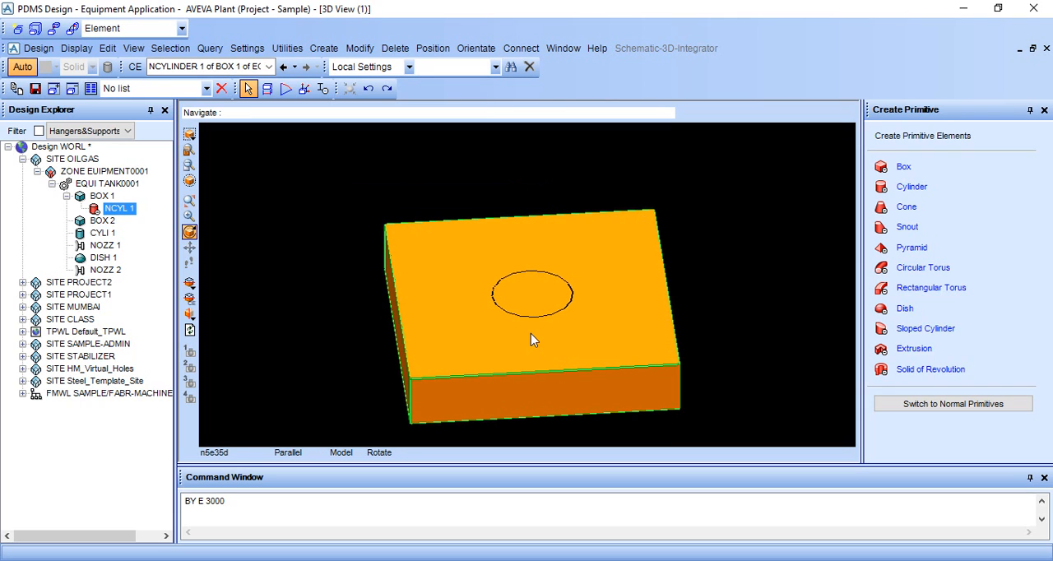
pyautogui.click(247, 47)
pyautogui.click(245, 66)
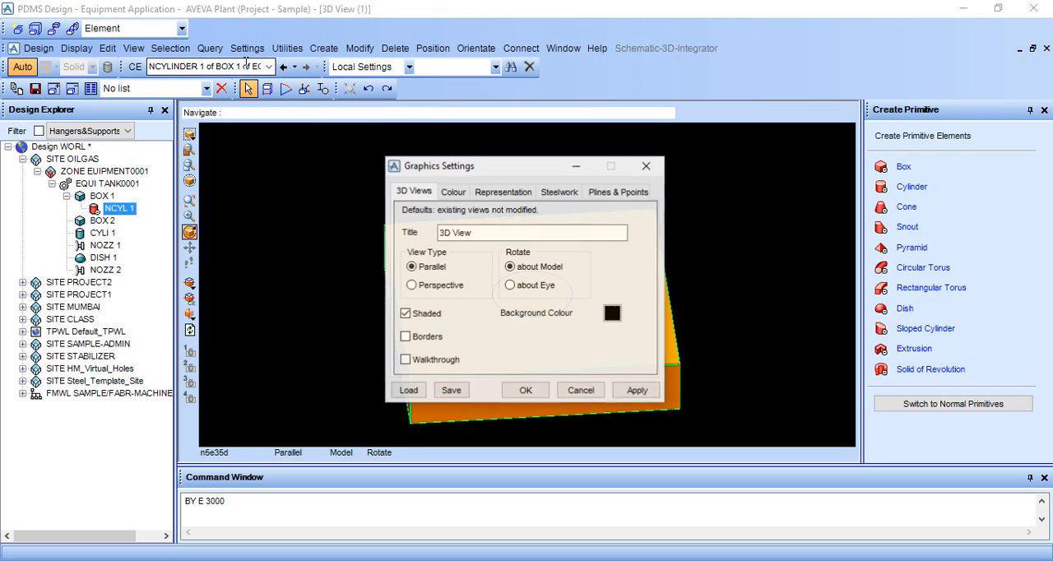
pyautogui.click(506, 191)
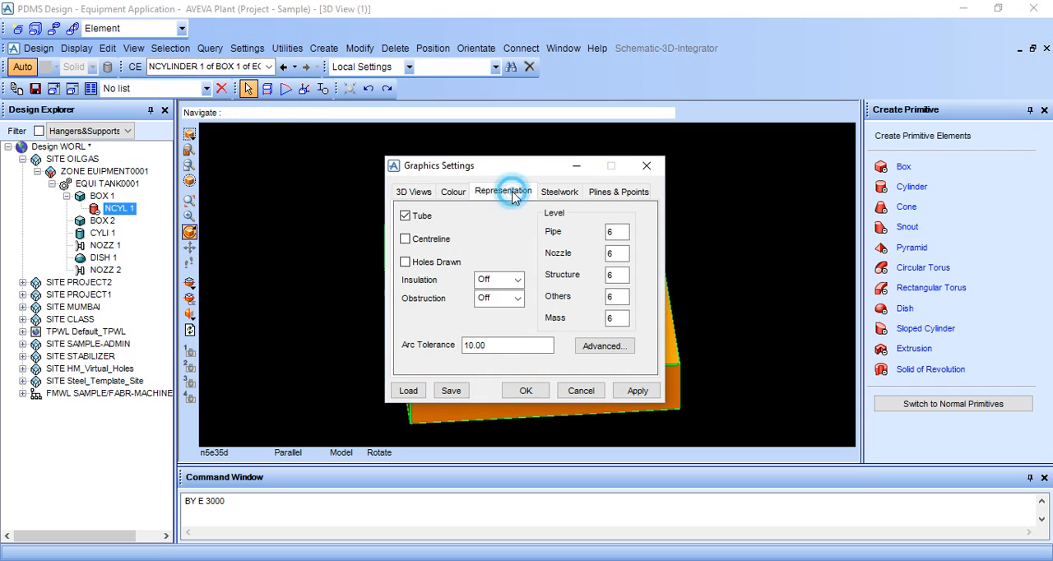
pyautogui.click(406, 262)
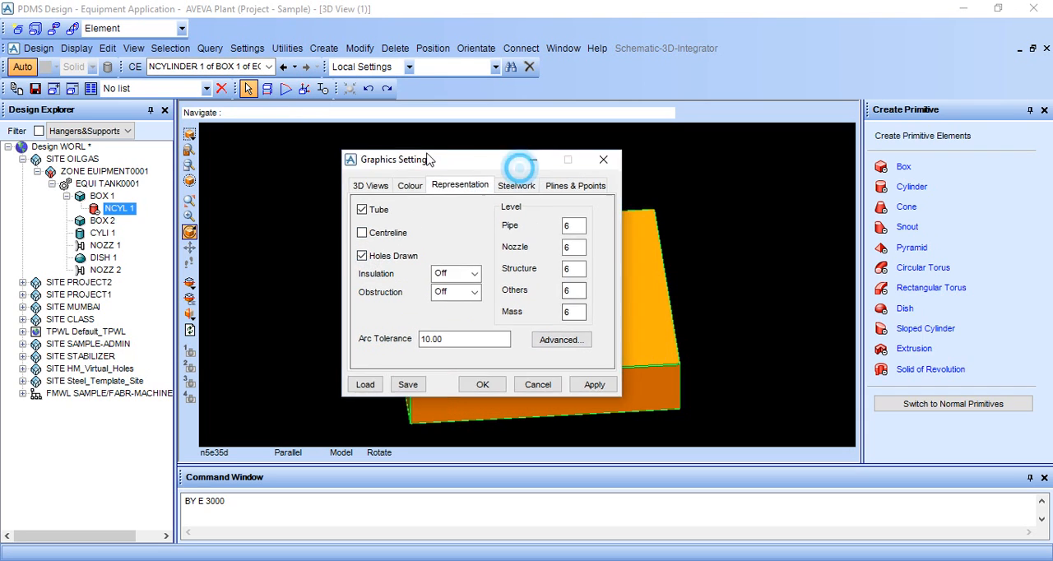
pyautogui.moveTo(519, 165); pyautogui.dragTo(205, 96)
pyautogui.click(322, 322)
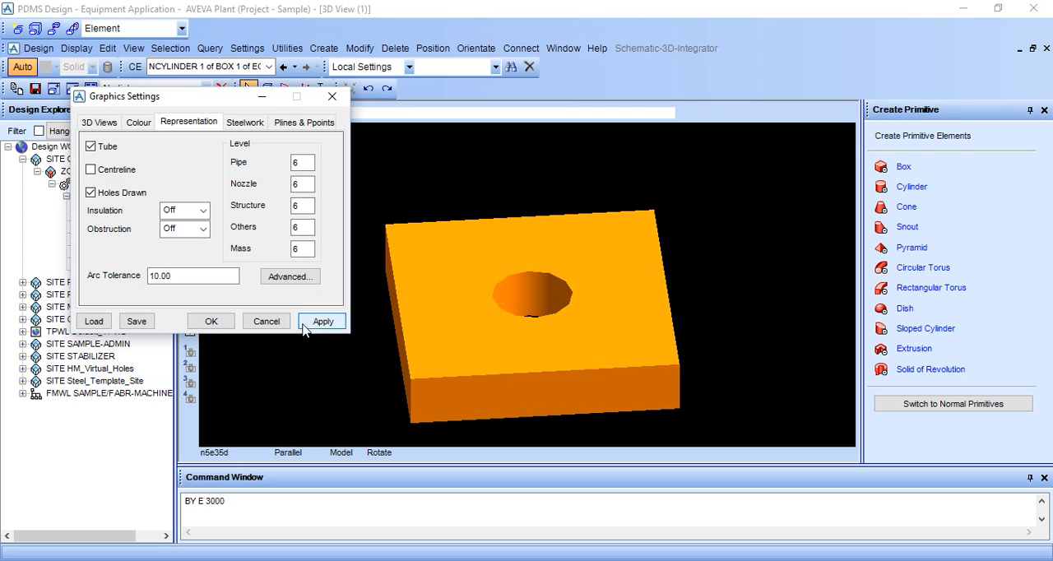
pyautogui.click(212, 321)
pyautogui.moveTo(467, 320)
pyautogui.mouseDown(button='middle')
pyautogui.moveTo(518, 354)
pyautogui.moveTo(522, 322)
pyautogui.moveTo(540, 387)
pyautogui.moveTo(545, 347)
pyautogui.moveTo(548, 371)
pyautogui.mouseUp(button='middle')
pyautogui.moveTo(535, 322); pyautogui.dragTo(546, 303, button='middle')
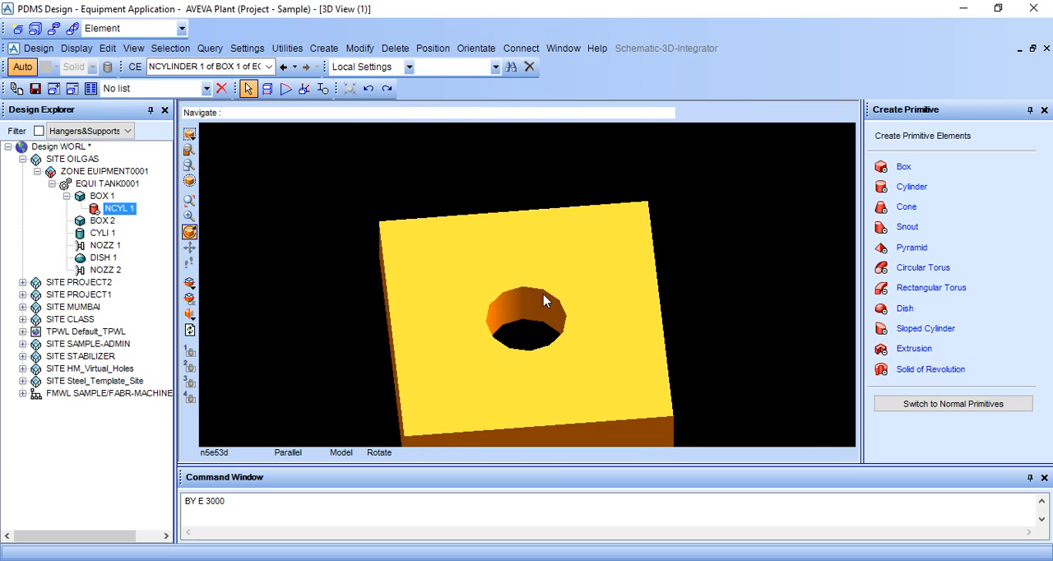